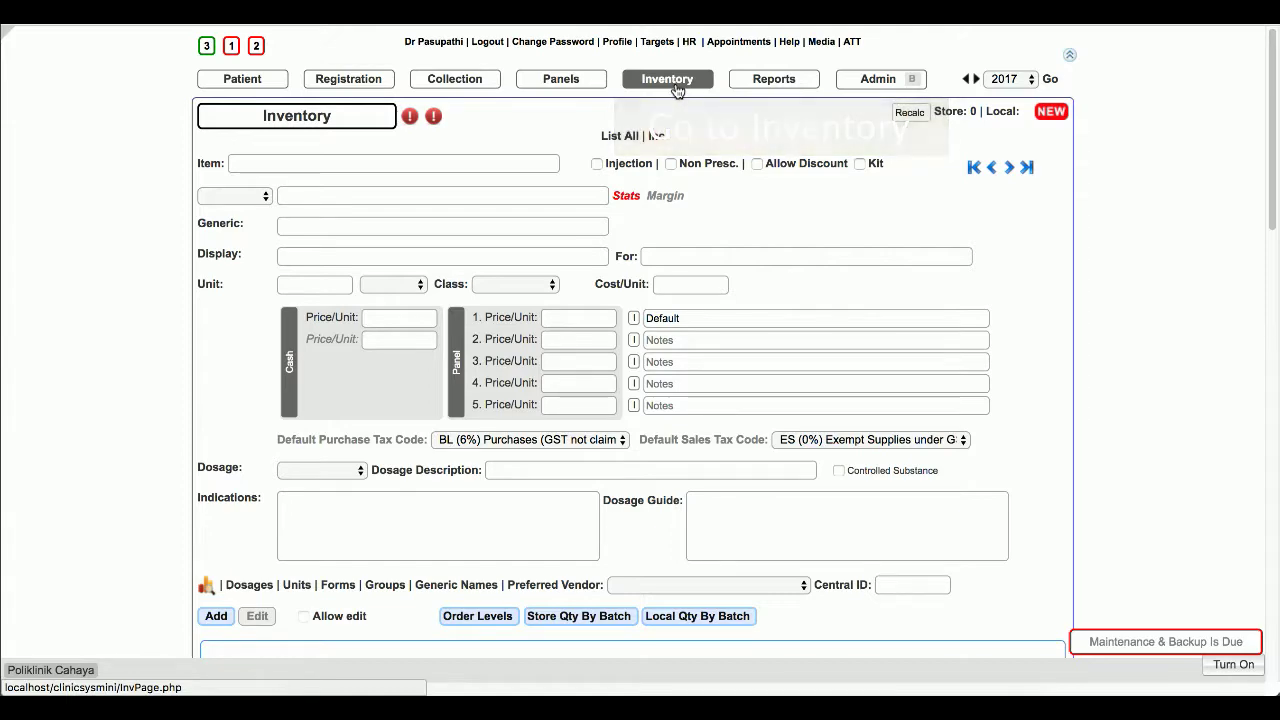
- Open a new stock receiving form from the inventory stocks section and set its date to 06-Apr-2017
scroll(657, 205, "down", 10)
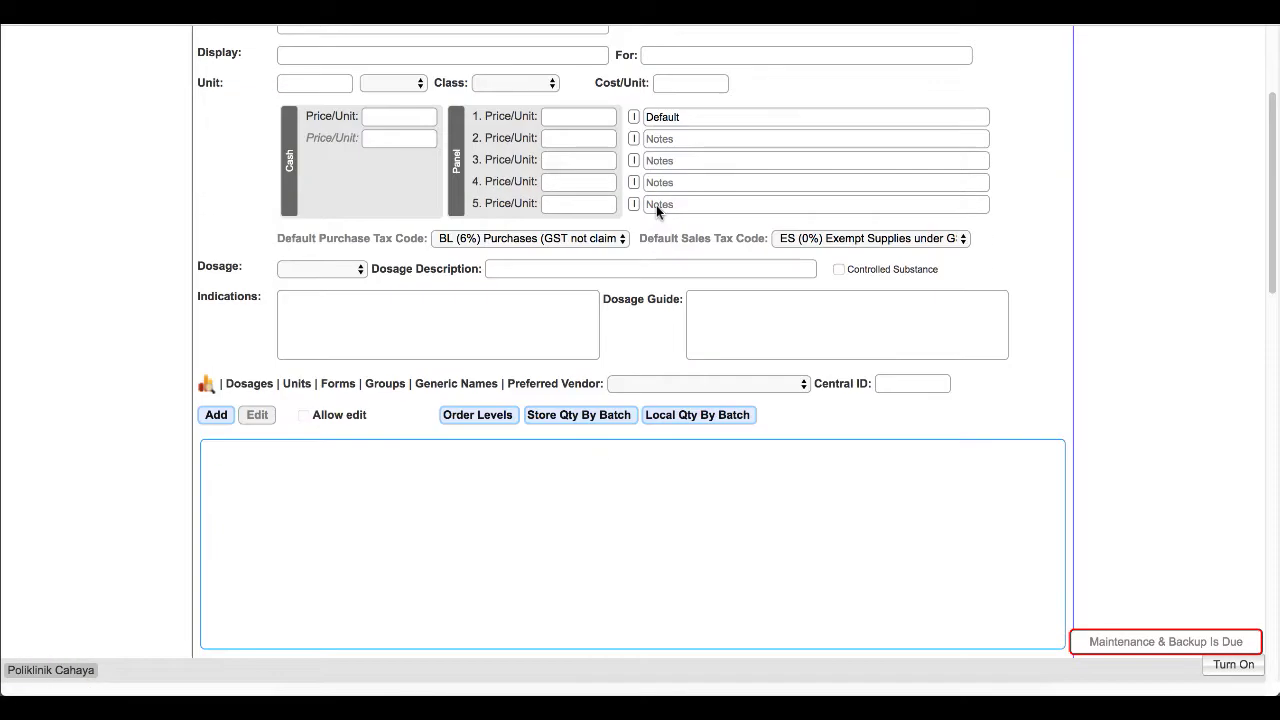
scroll(654, 210, "down", 2)
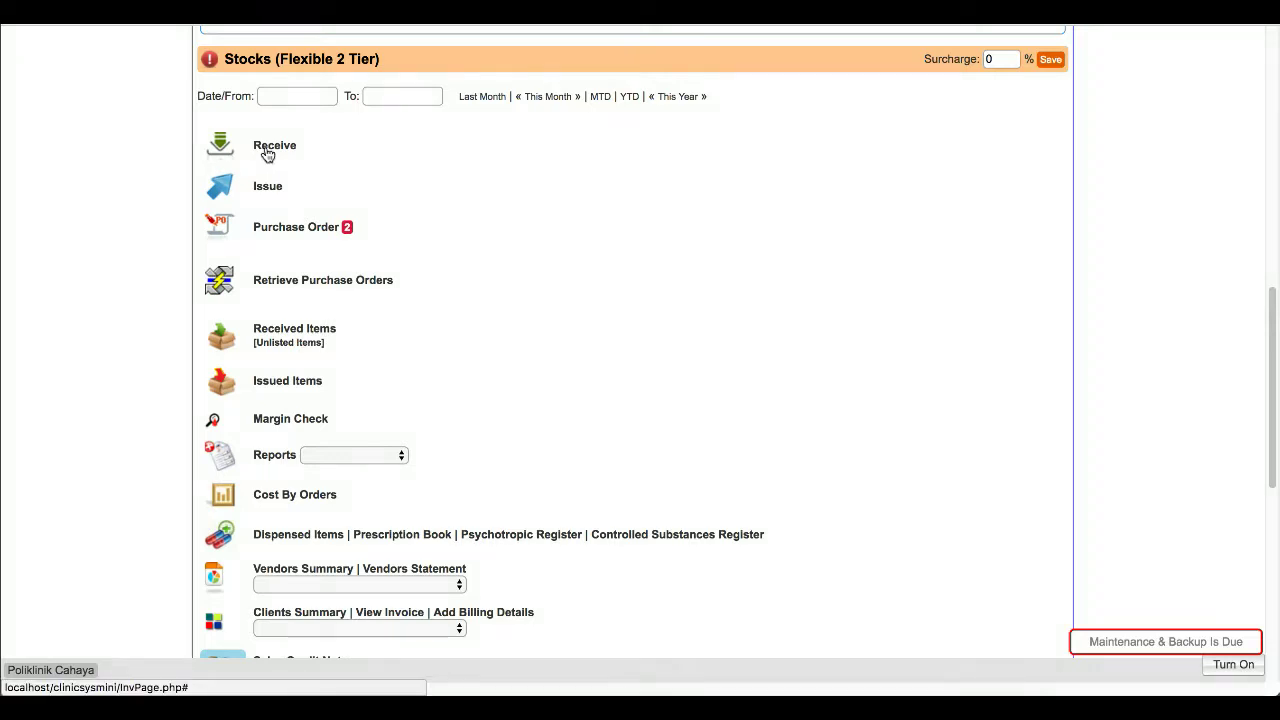
left_click(266, 147)
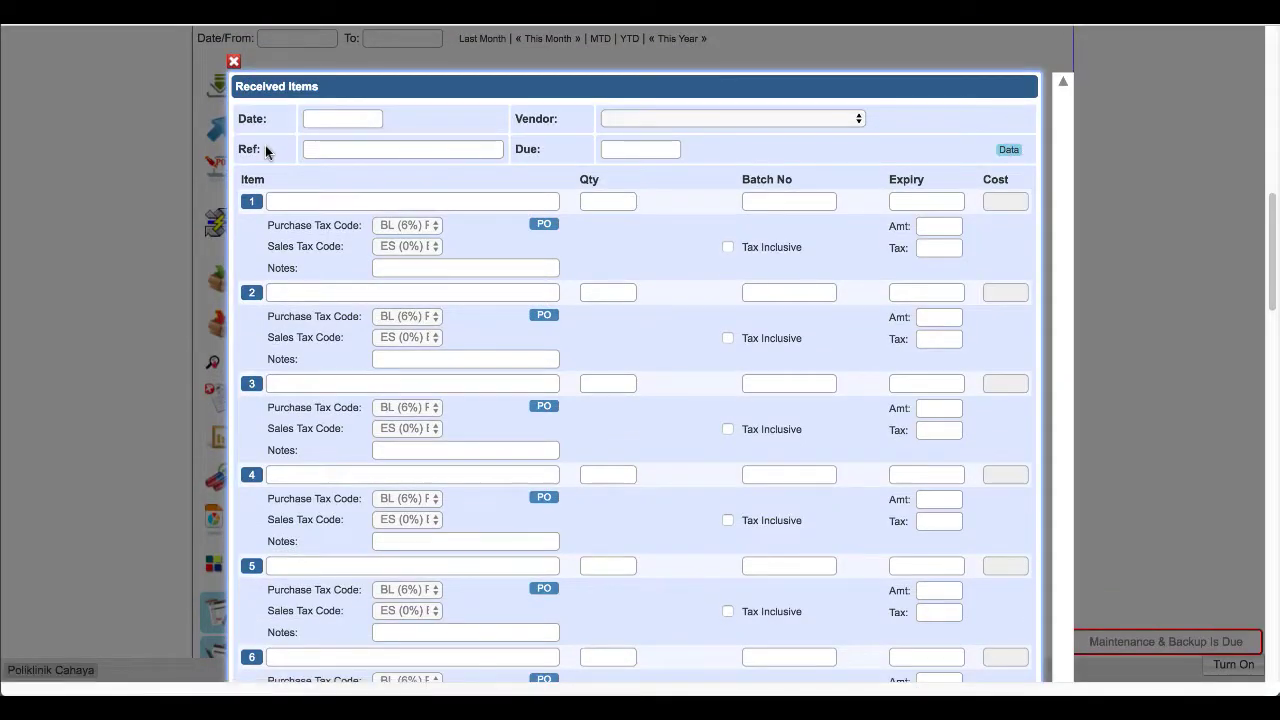
left_click(325, 120)
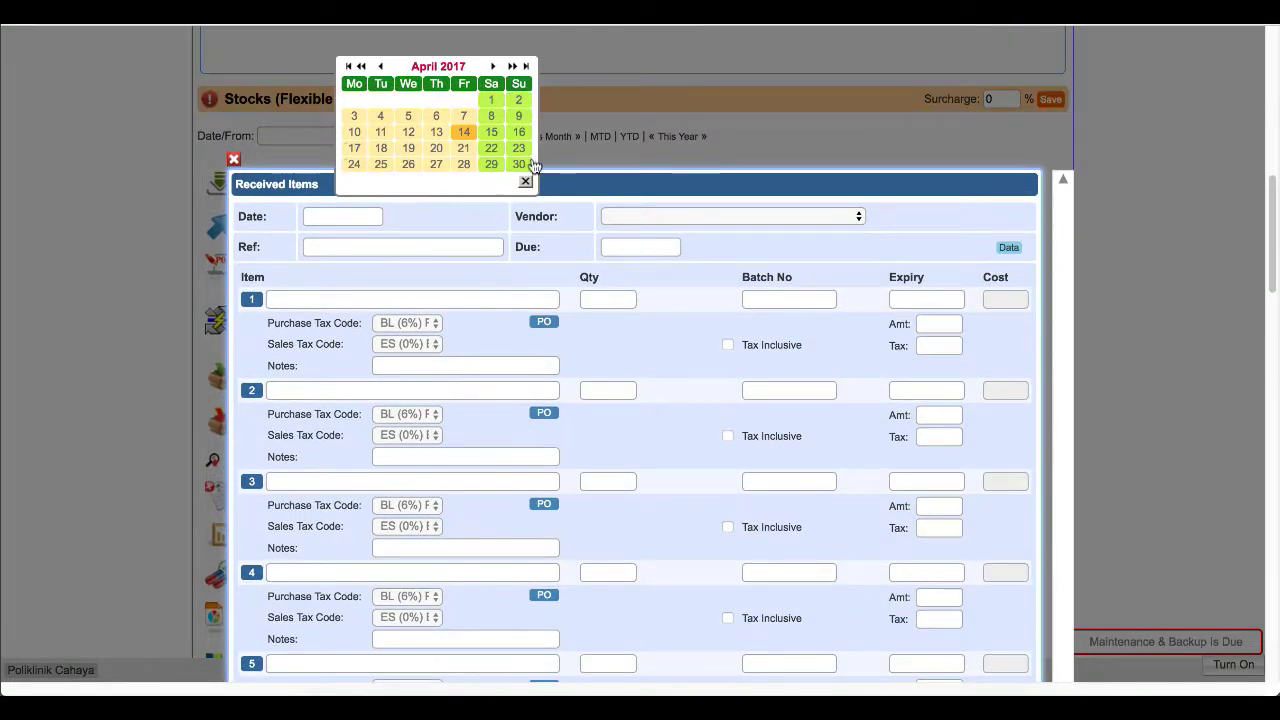
left_click(437, 116)
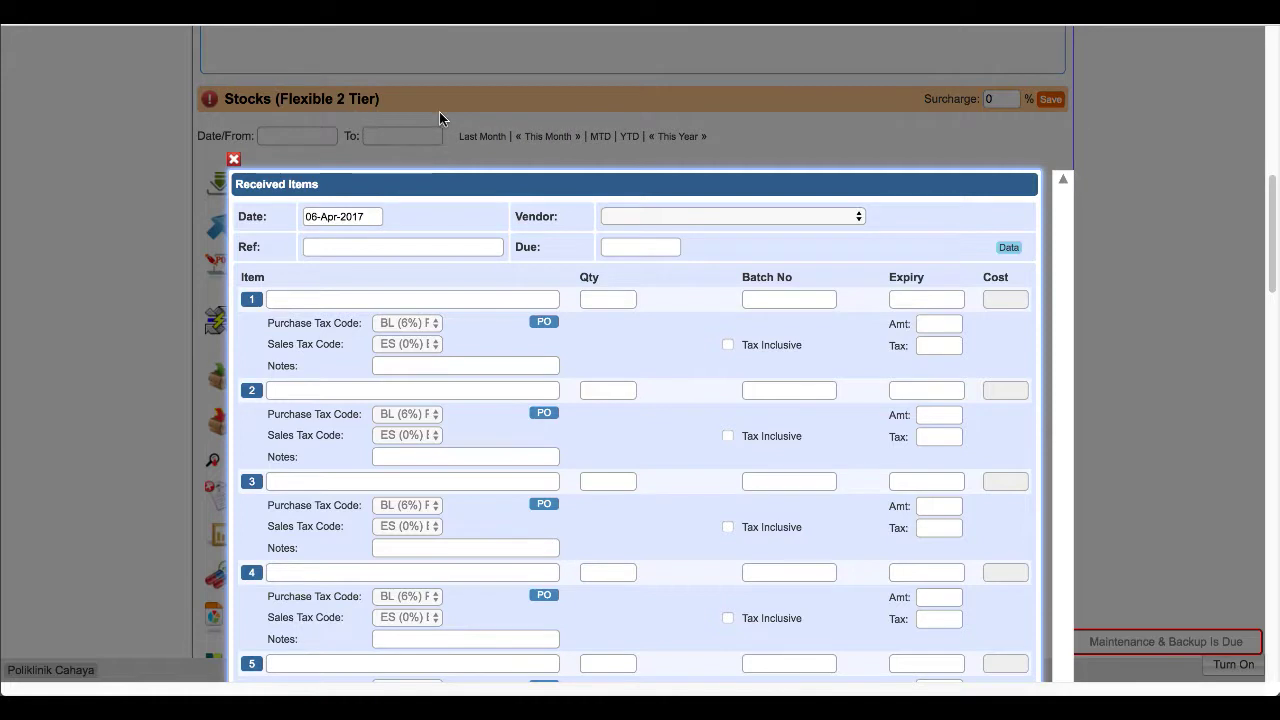
- Set the receipt's vendor to Test, its reference to Inv 001/15 and its due date to 31-May-2017
left_click(658, 216)
left_click(660, 296)
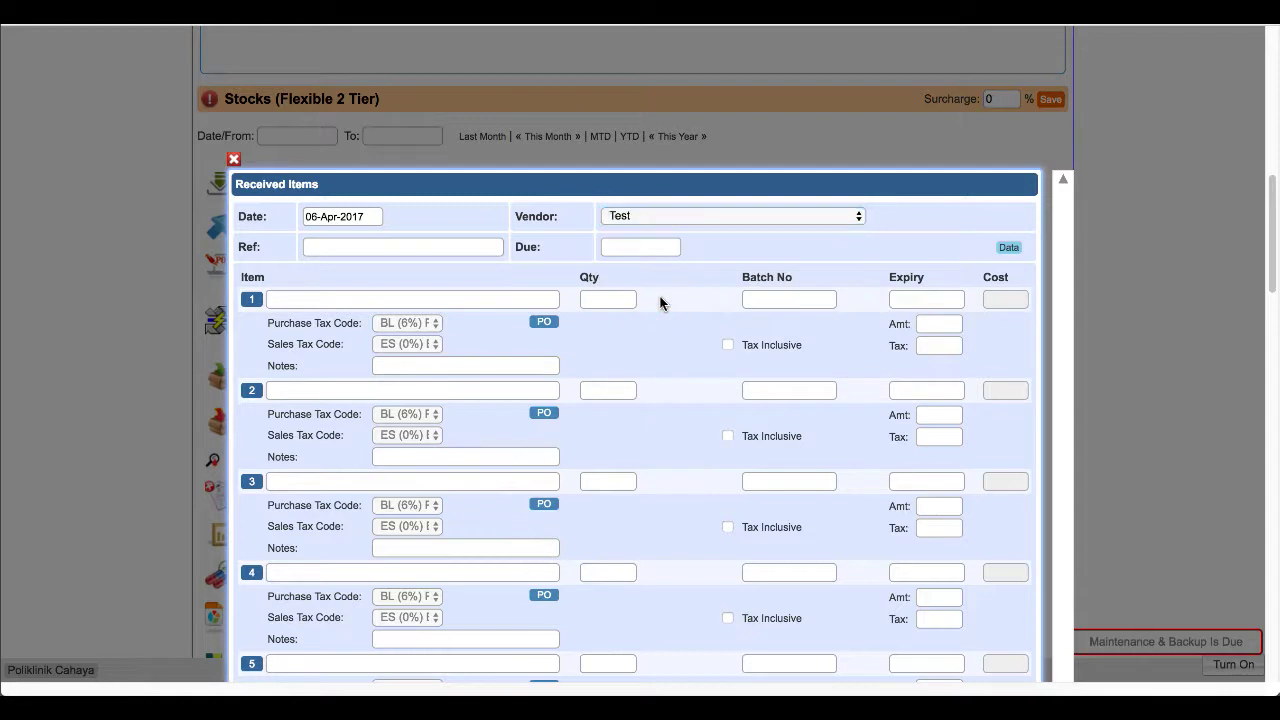
left_click(376, 253)
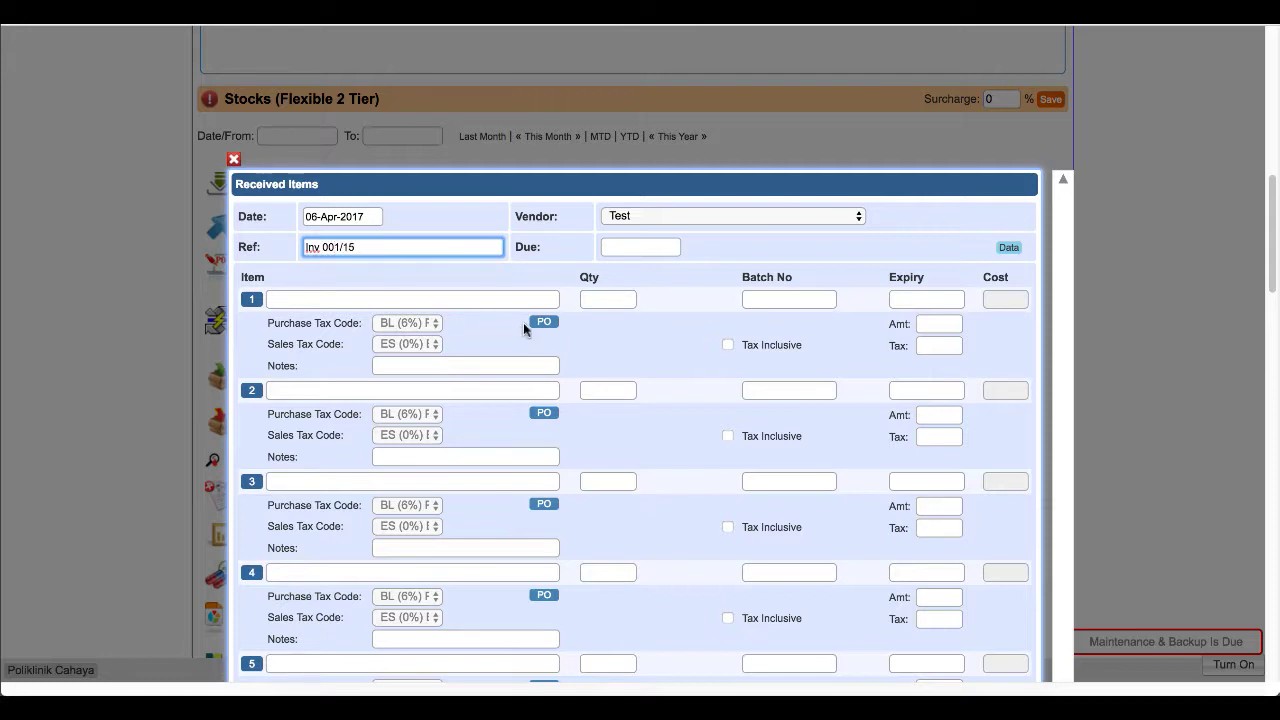
left_click(626, 256)
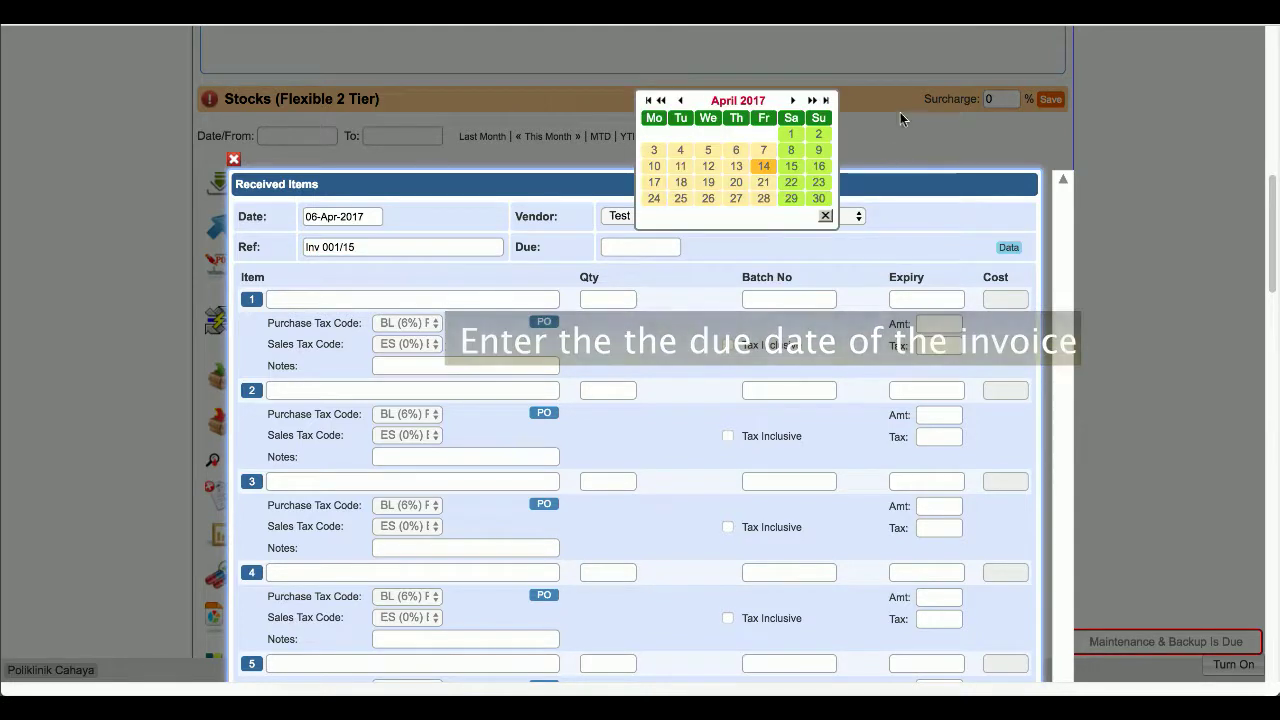
left_click(793, 102)
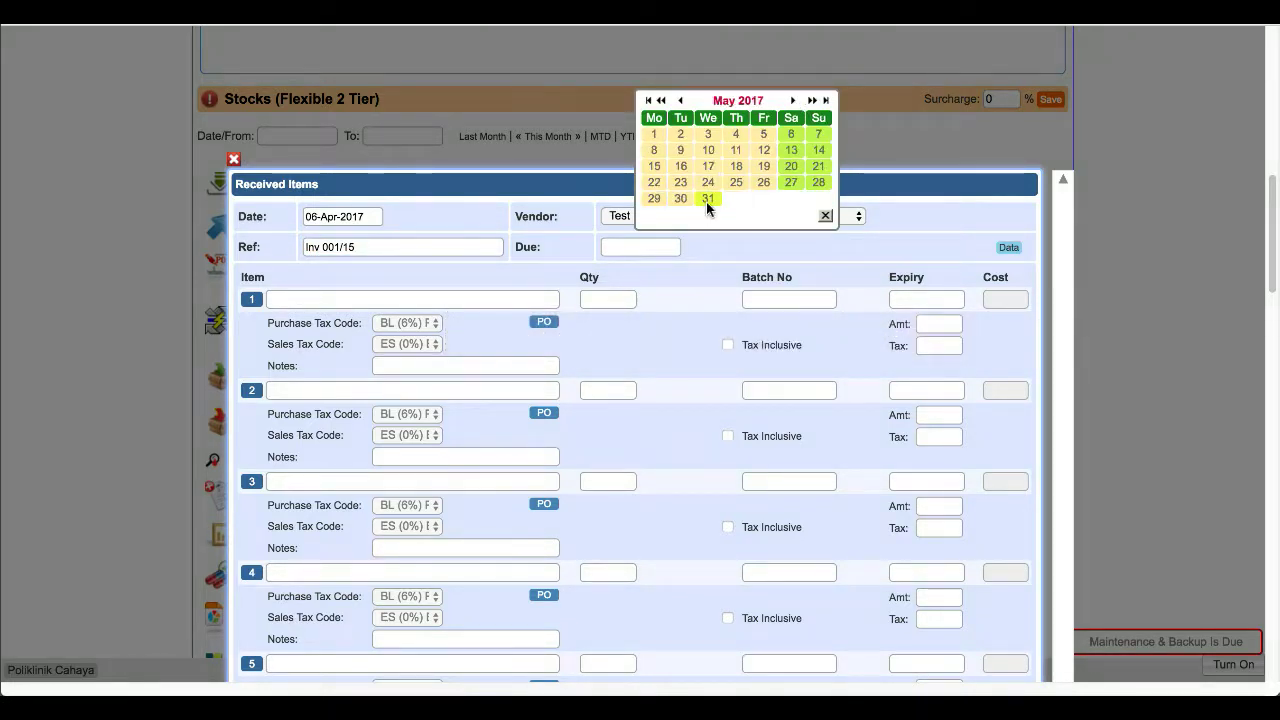
left_click(707, 199)
- Enter C.Acugesic 50 mg as the first received item with a quantity of 1000
left_click(295, 301)
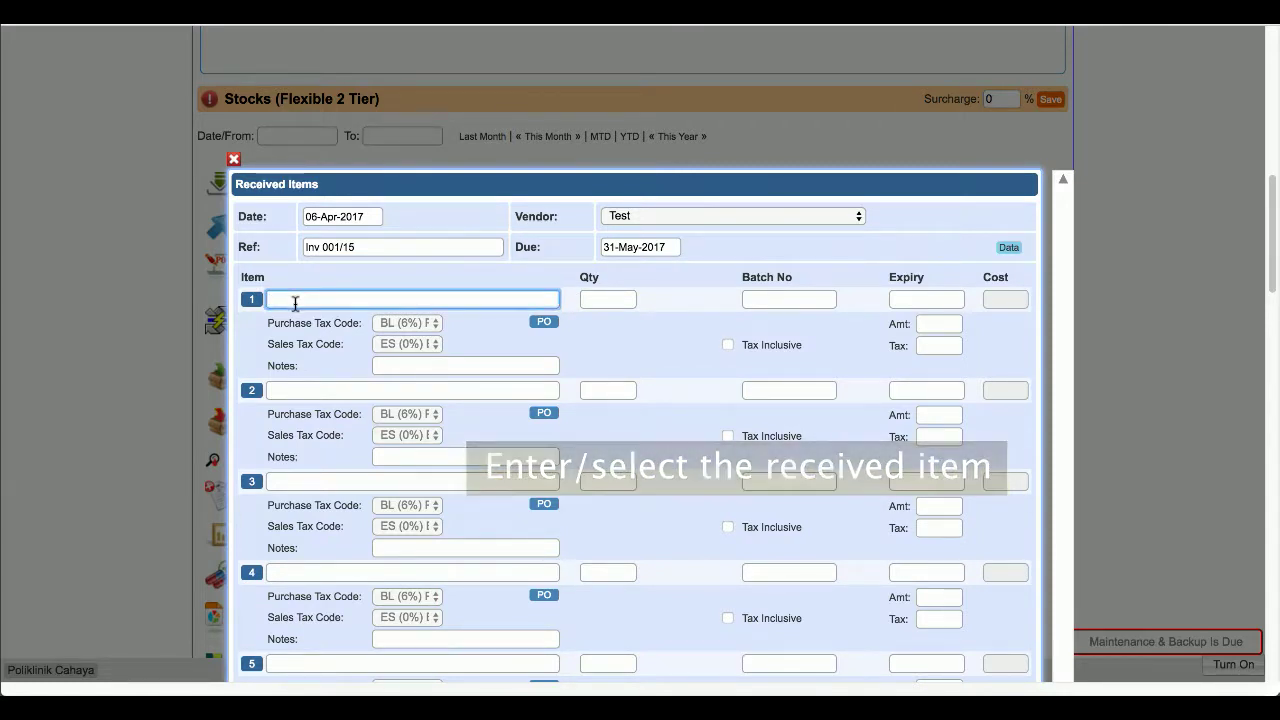
type("acu")
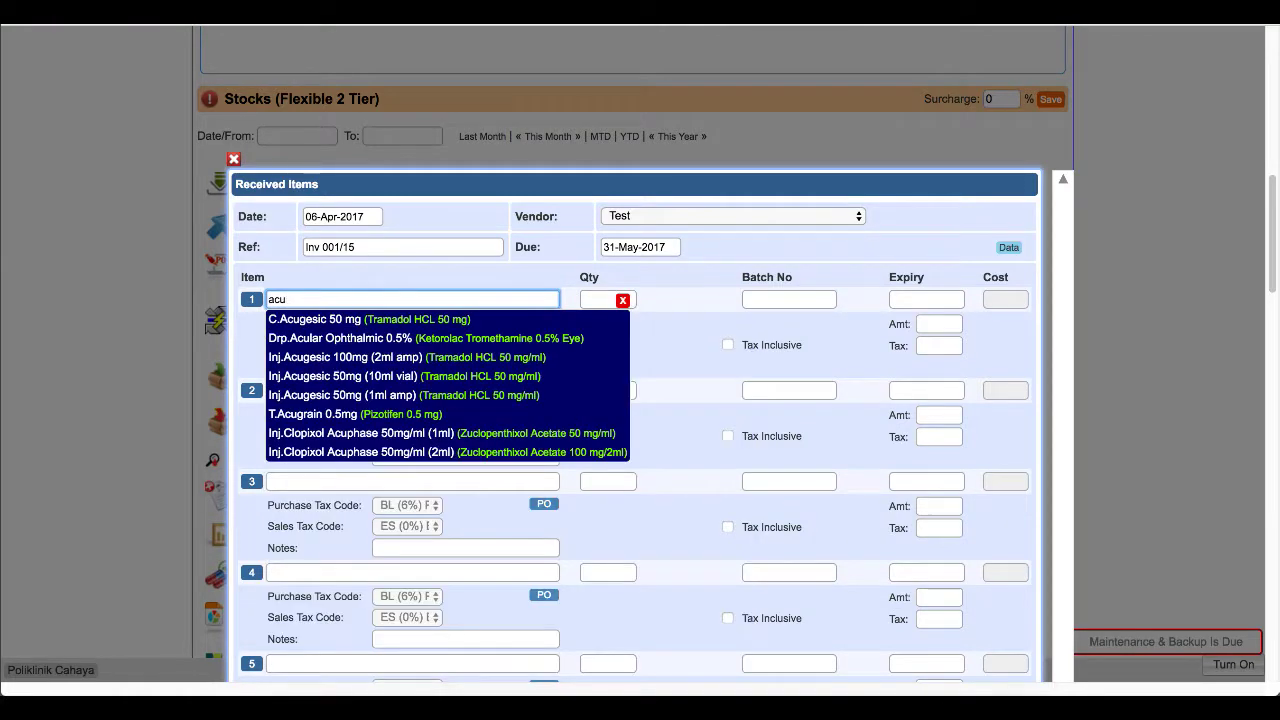
key("Down")
key("Return")
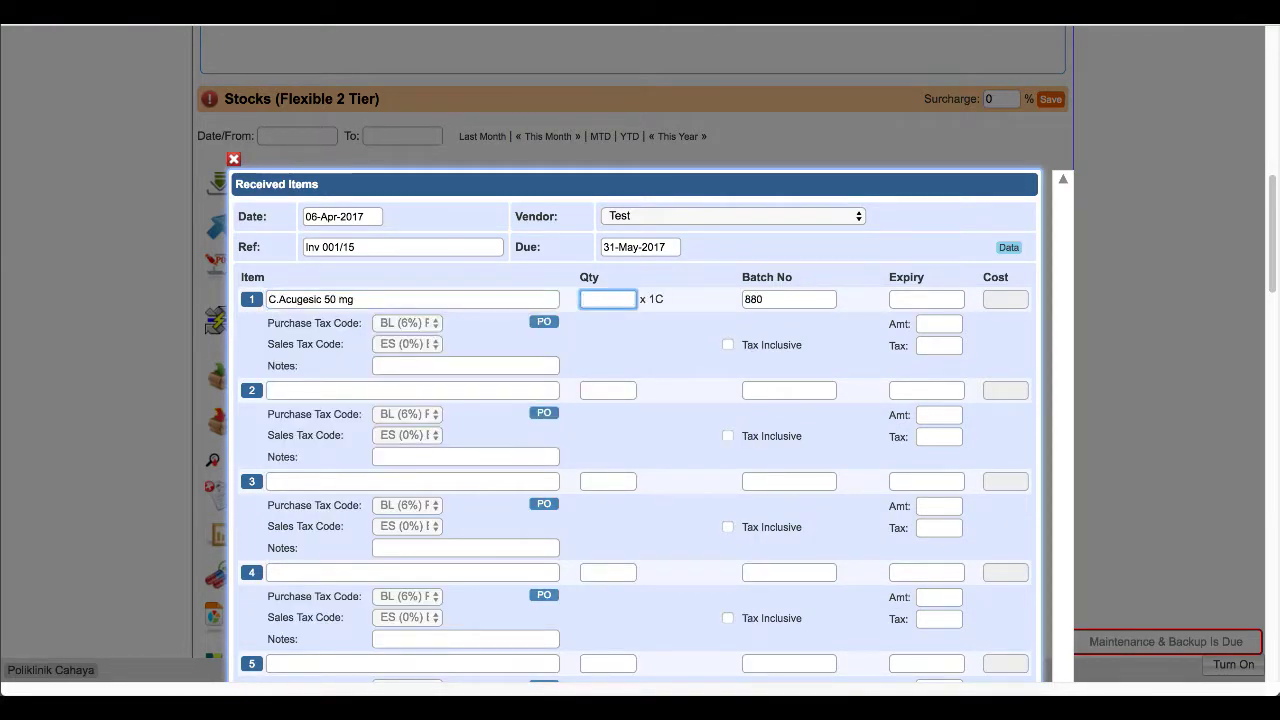
type("1000")
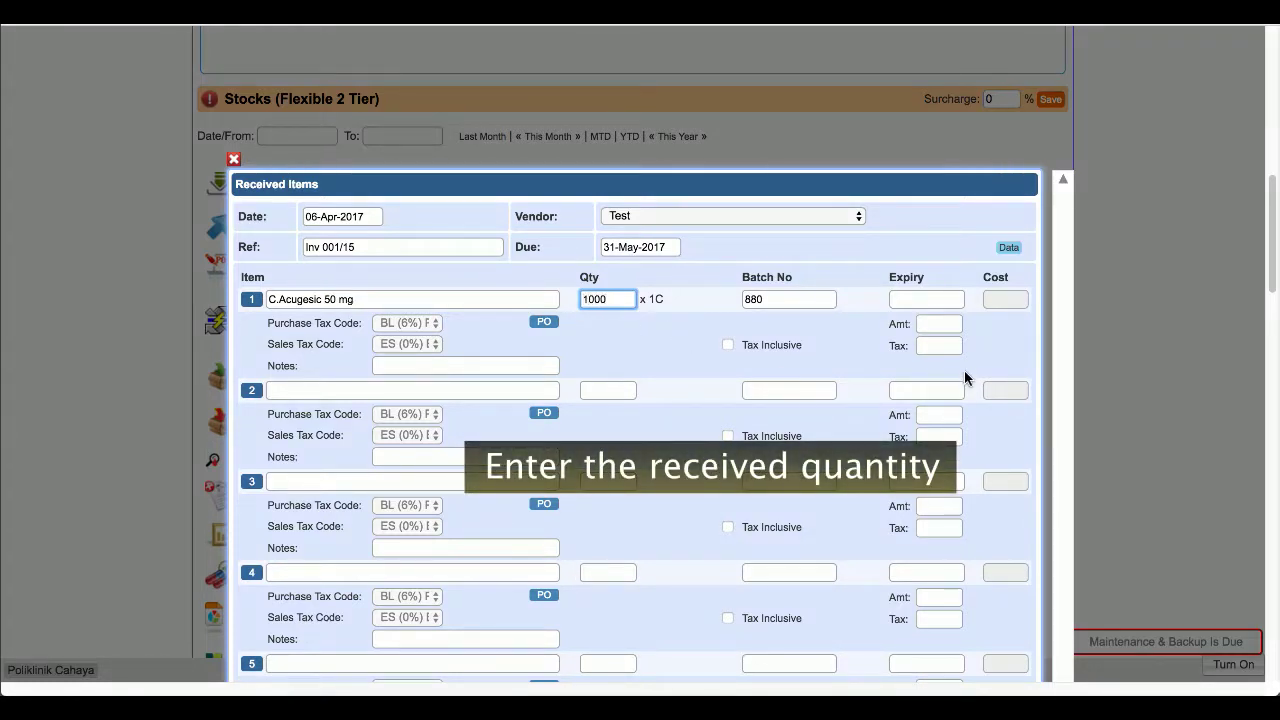
- Set the first item's expiry date to 27-Apr-2018 and its amount to 550
left_click(926, 300)
left_click(1113, 147)
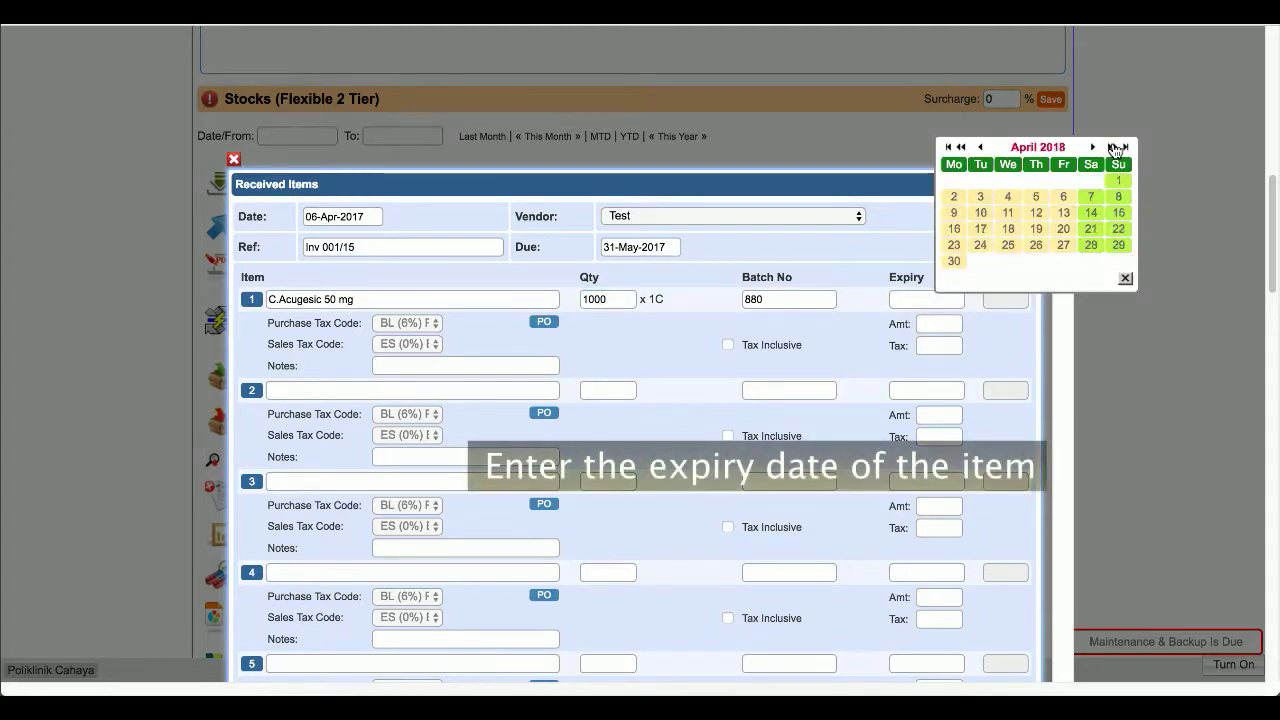
left_click(1063, 245)
left_click(939, 330)
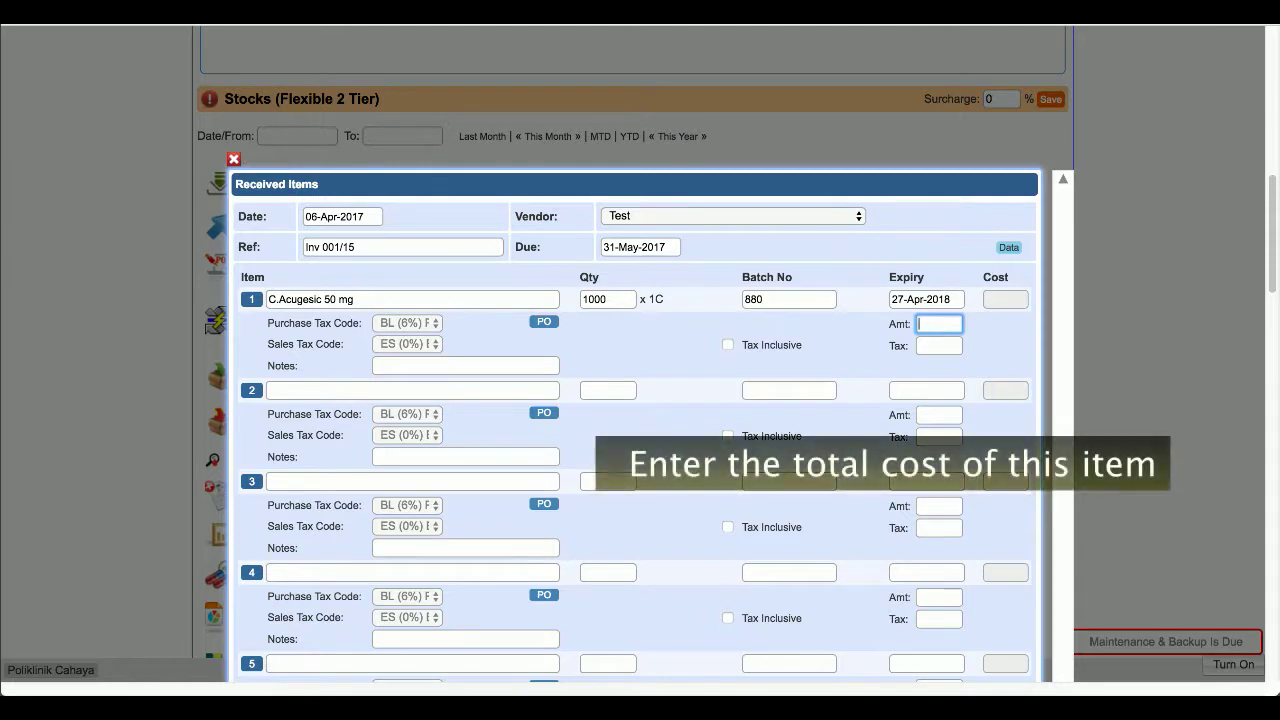
type("550")
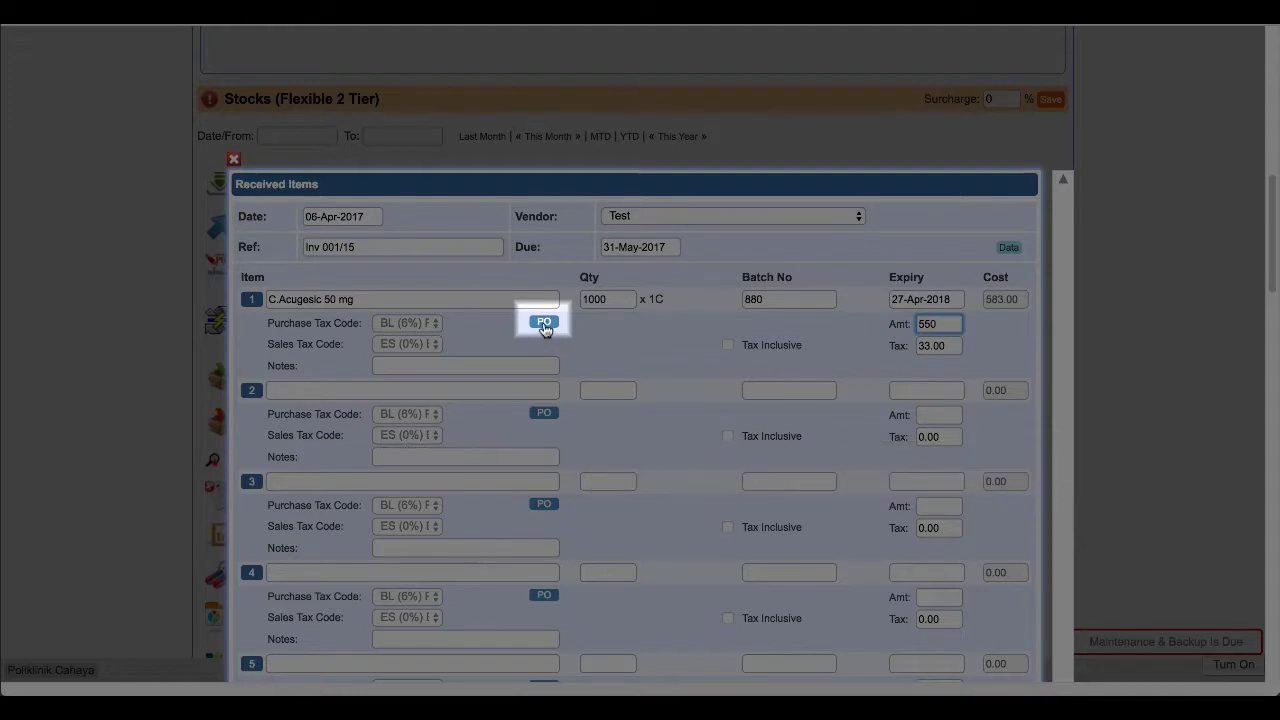
- Link the first item to the C.Acugesic 50 mg entry in the 30-Mar-2017 purchase order
left_click(544, 324)
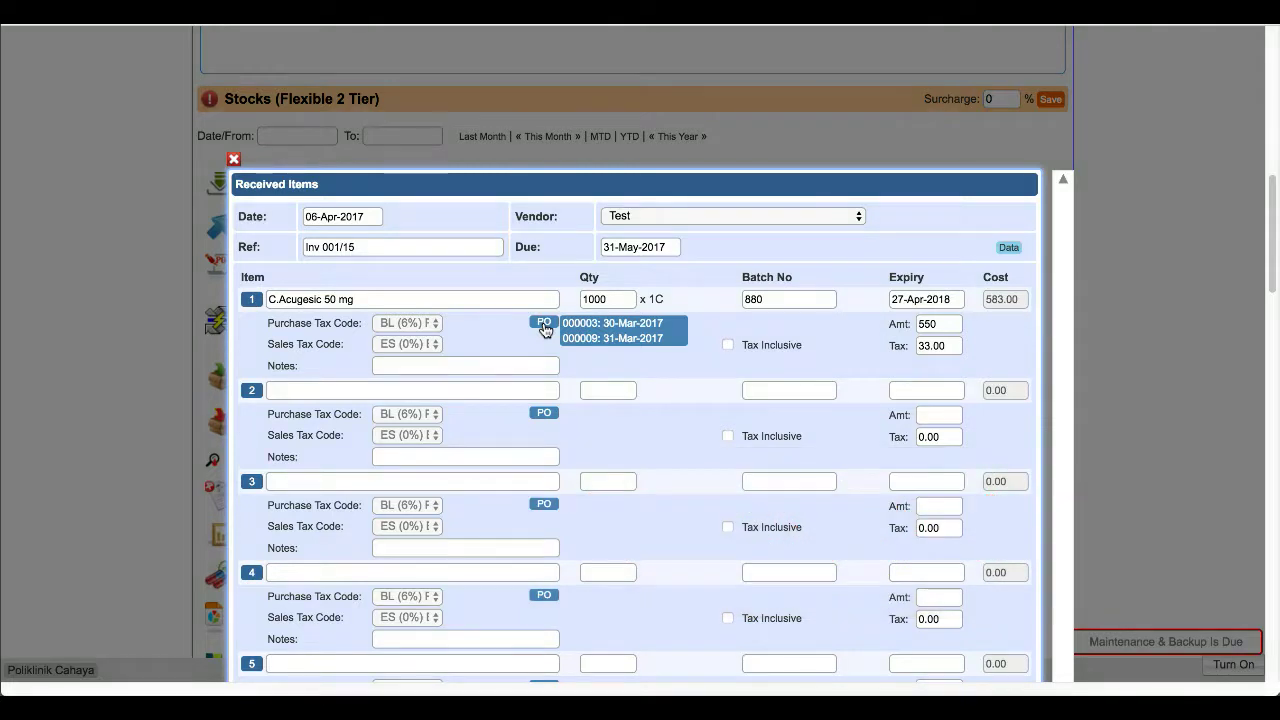
mouse_move(582, 329)
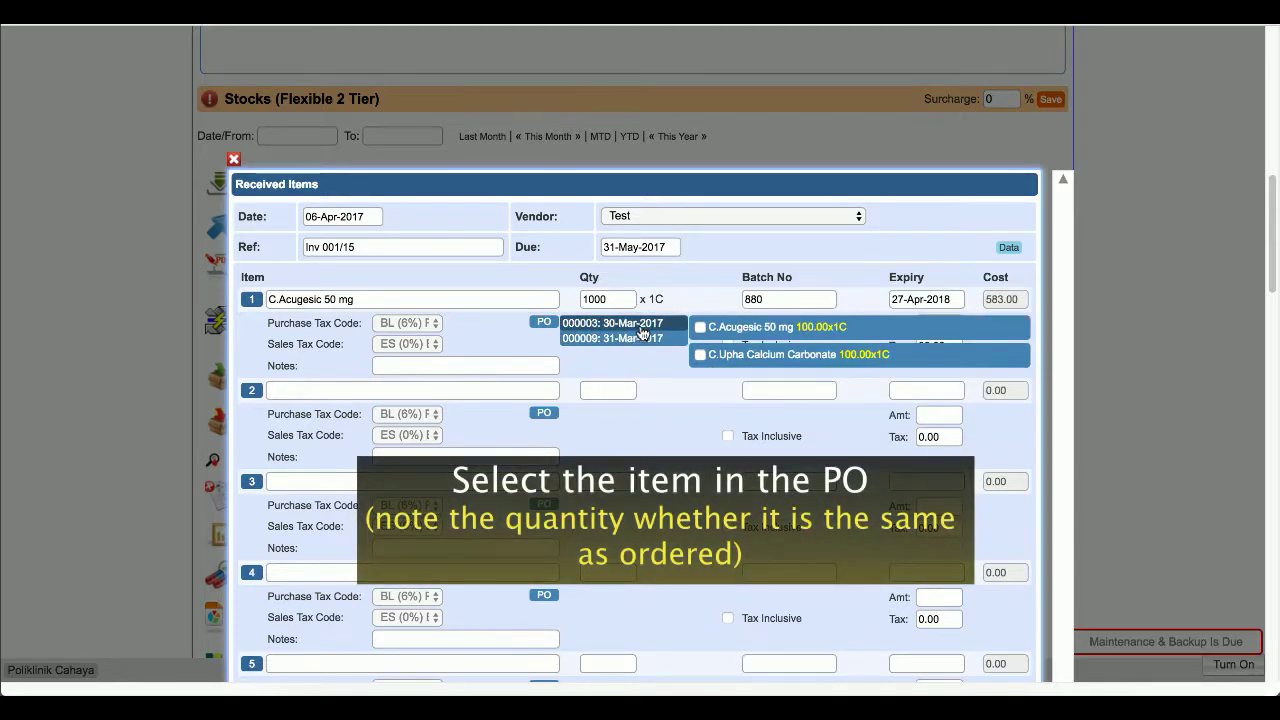
left_click(700, 328)
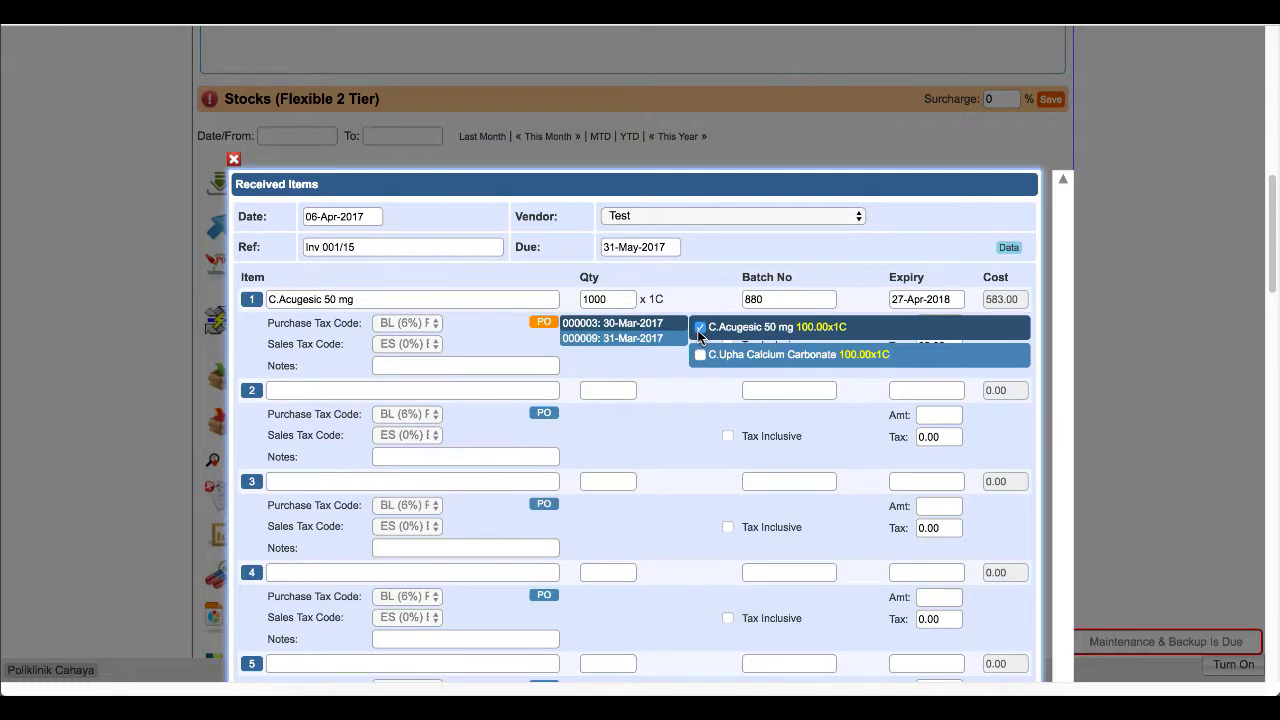
- Enter C.Upha Calcium Carbonate as the second received item and link it to its entry in the 30-Mar-2017 purchase order
left_click(322, 390)
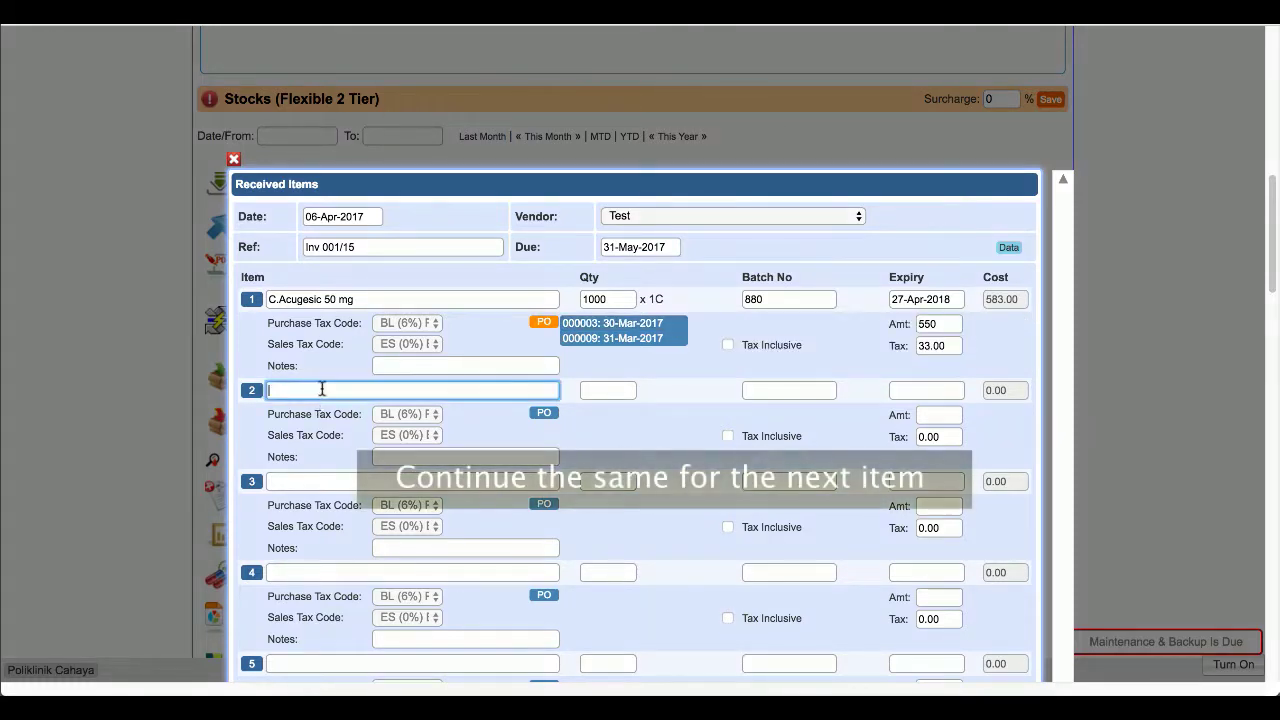
type("cal")
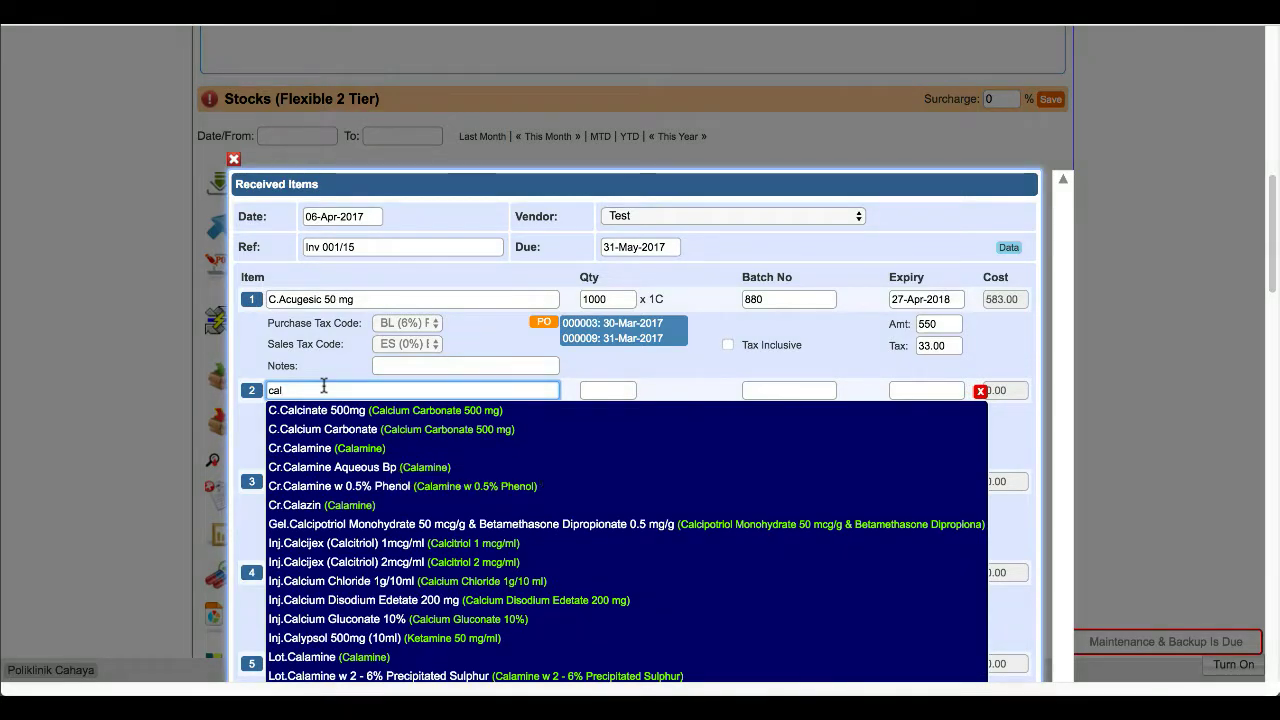
type("cium")
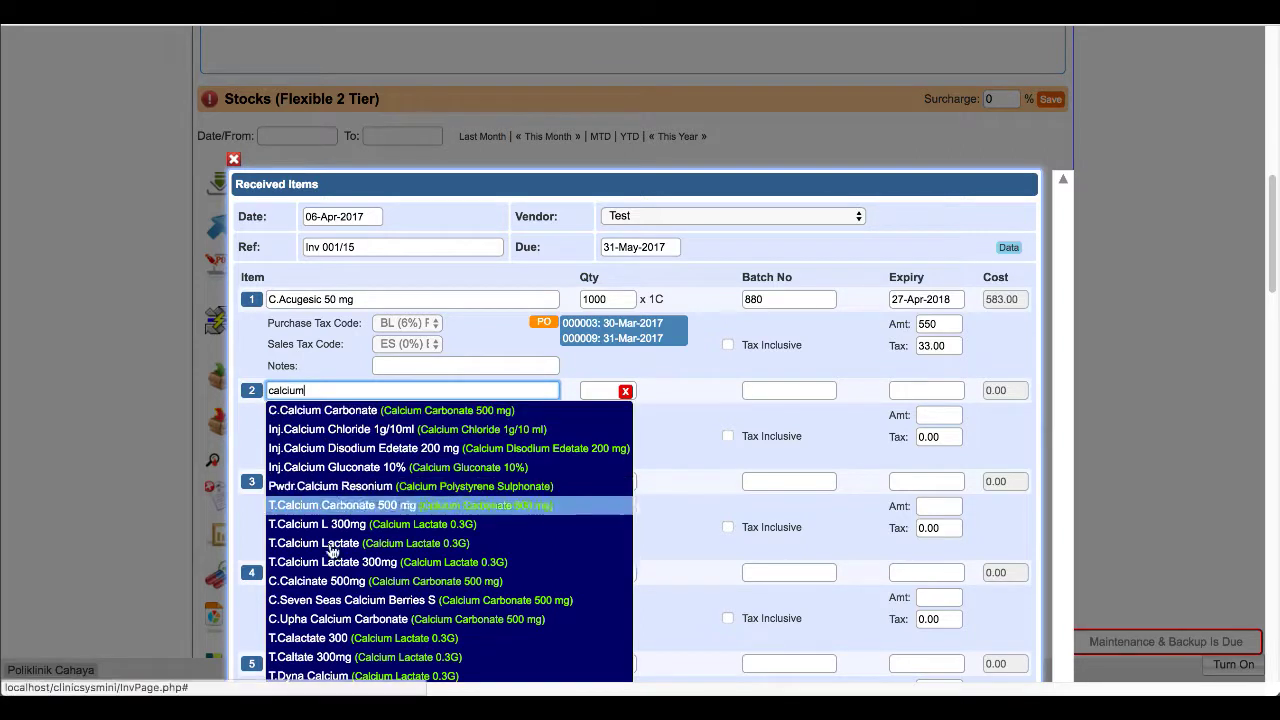
left_click(383, 619)
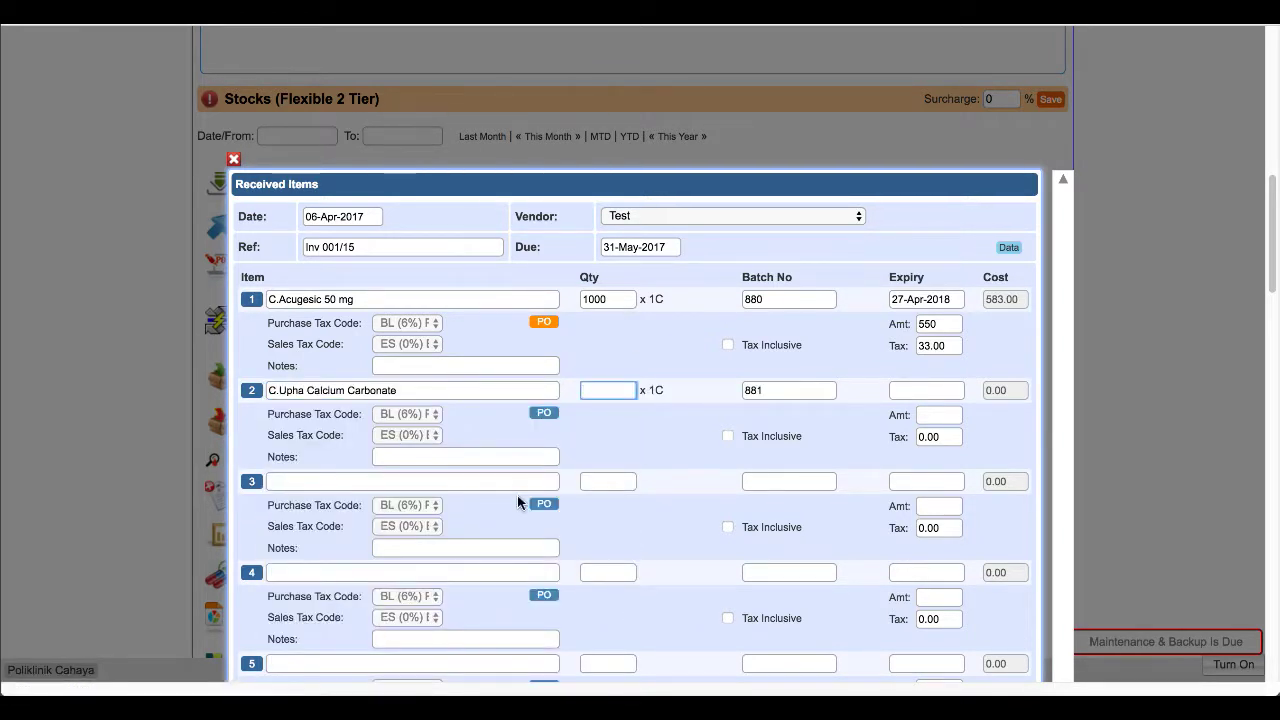
left_click(546, 415)
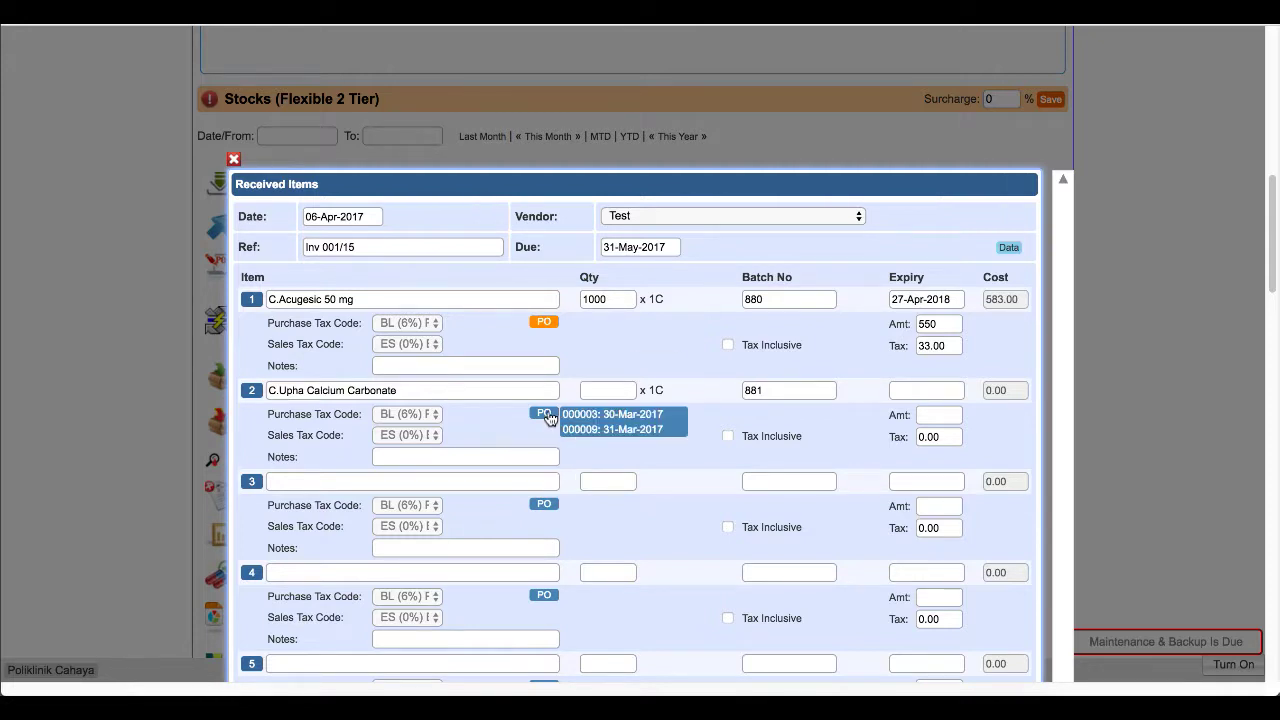
mouse_move(606, 415)
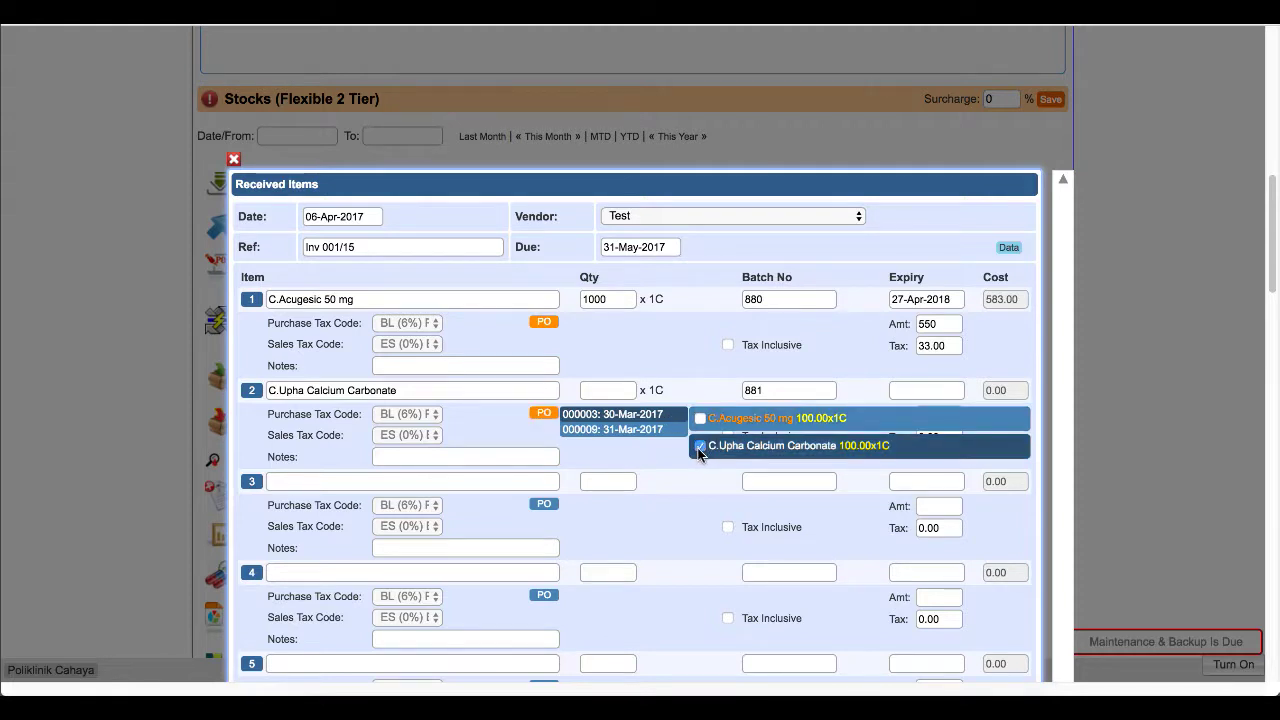
- Set the second item's quantity to 90, expiry date to 20-Apr-2018 and amount to 43
left_click(596, 391)
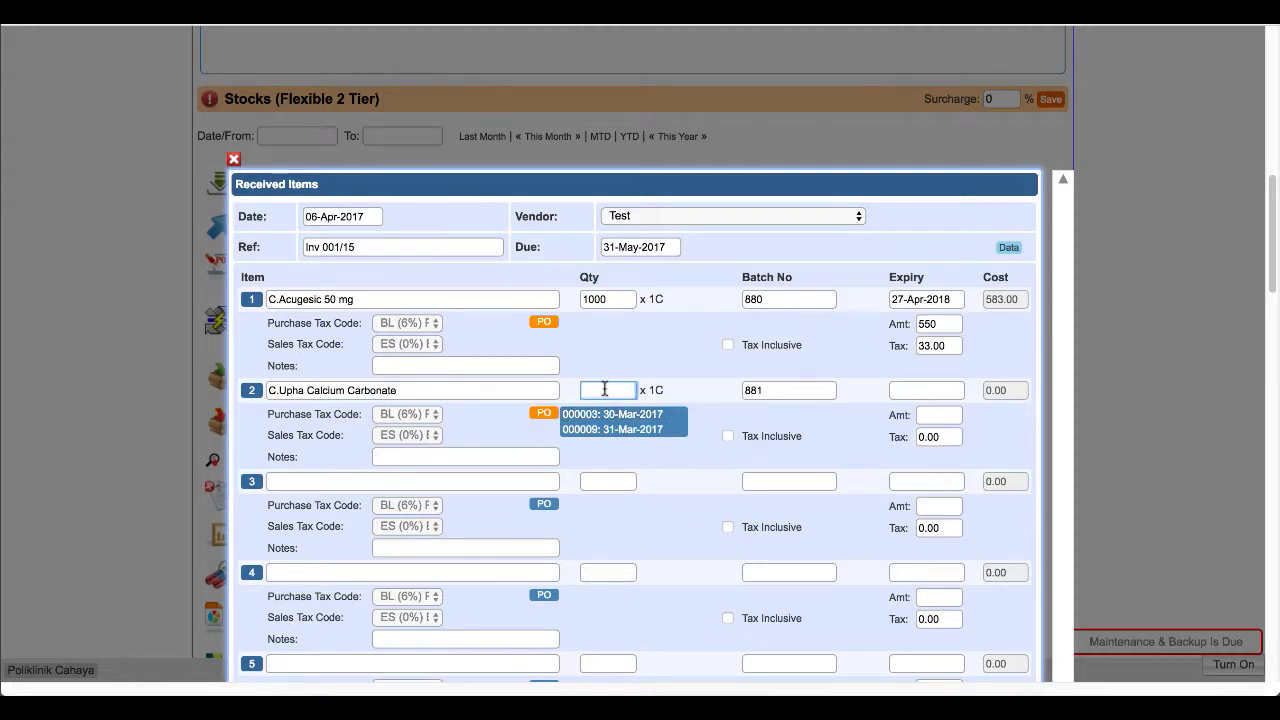
left_click(908, 391)
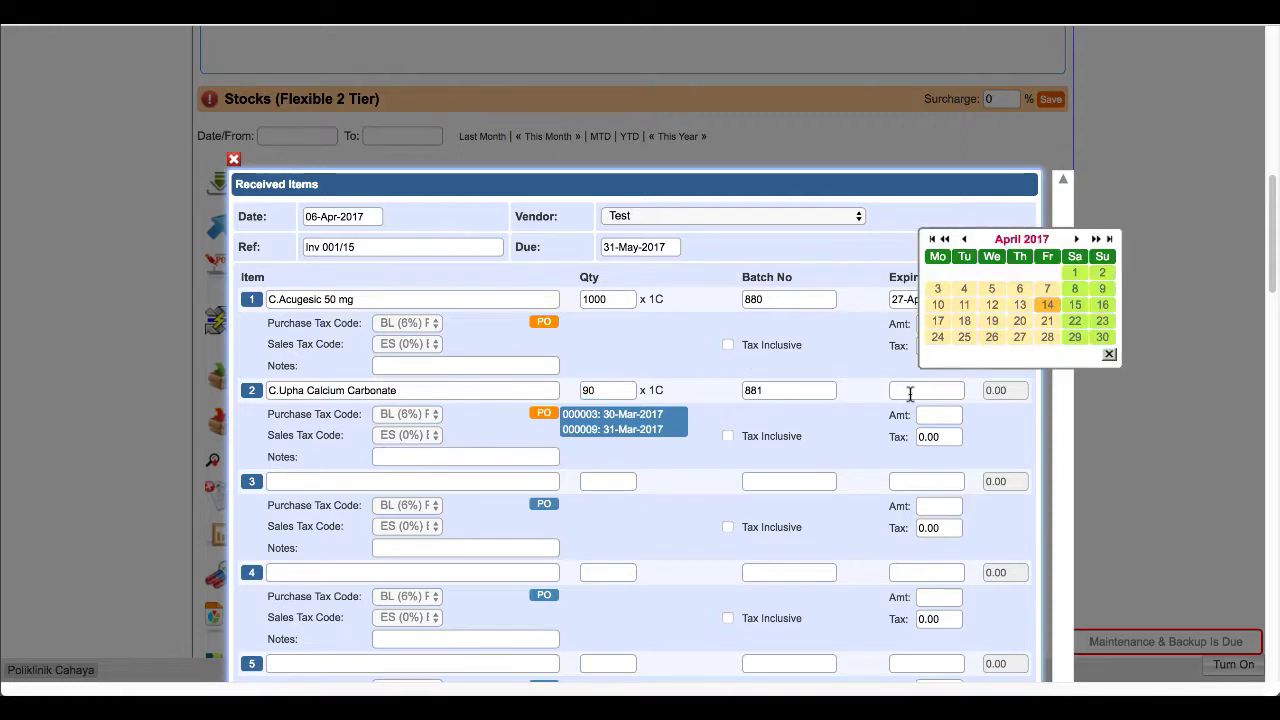
left_click(1095, 239)
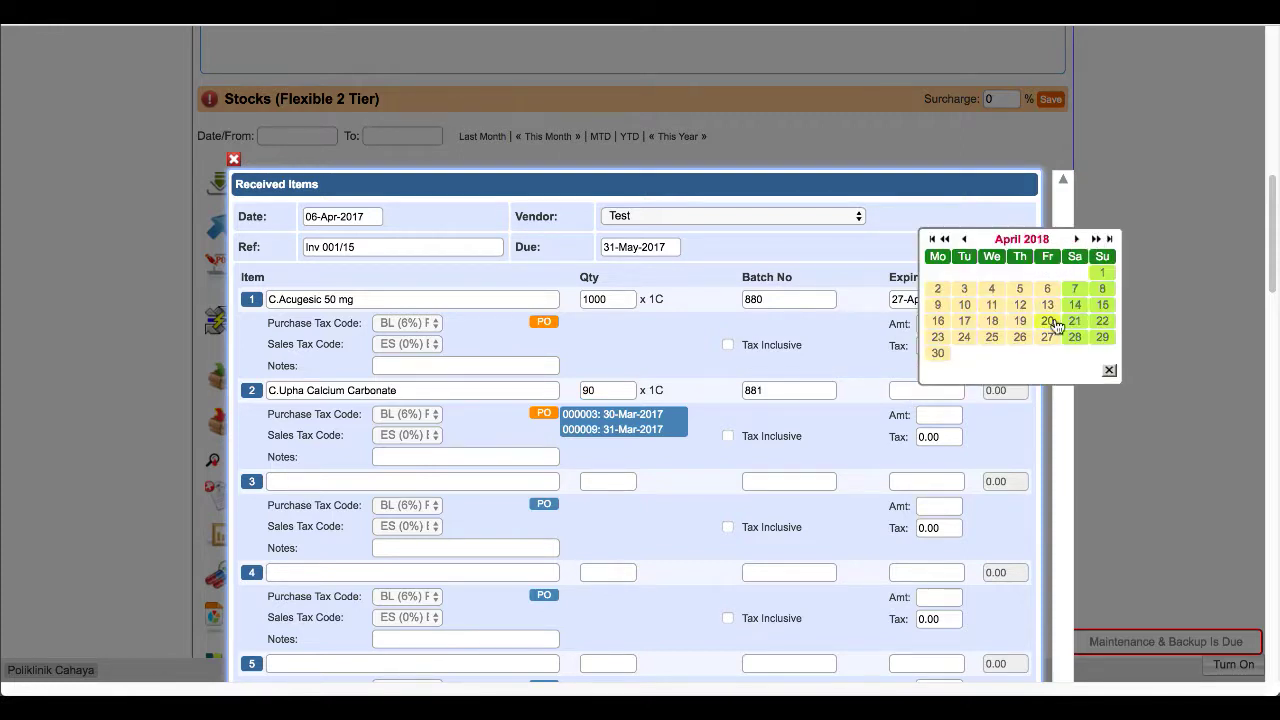
left_click(1047, 320)
left_click(940, 416)
type("43")
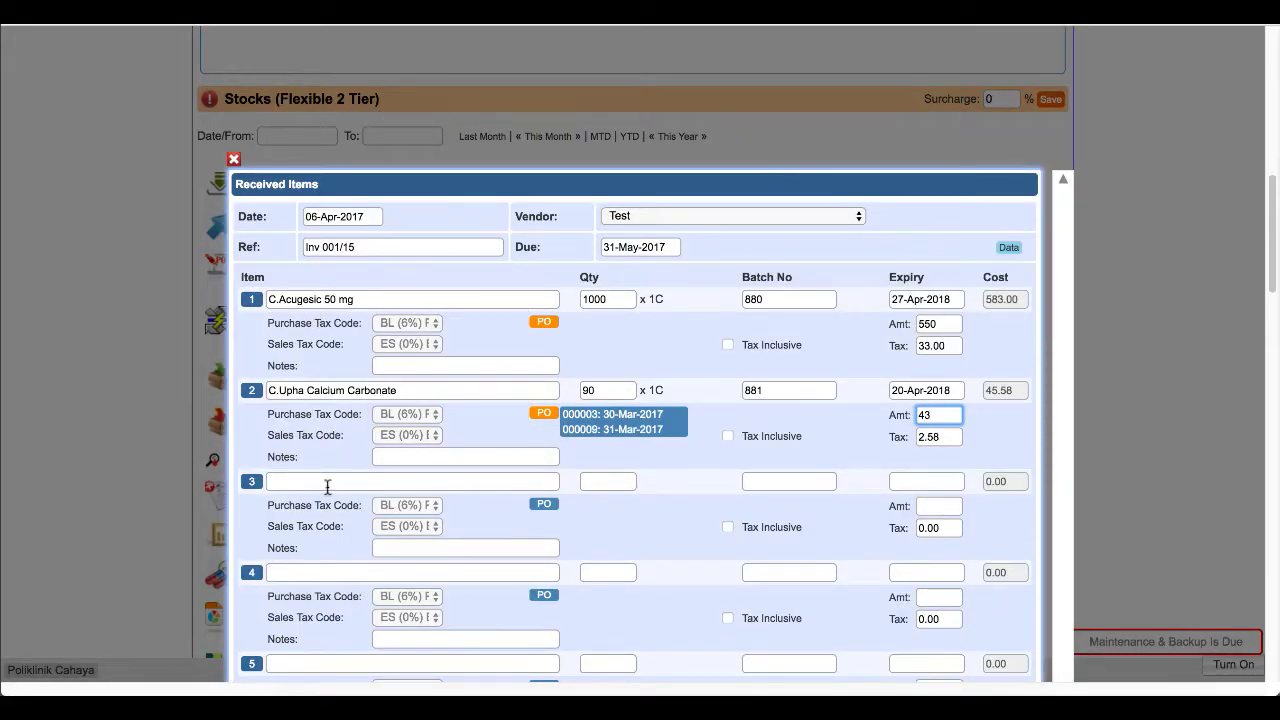
- Try to open the purchase order list for the empty third item row
scroll(666, 467, "down", 1)
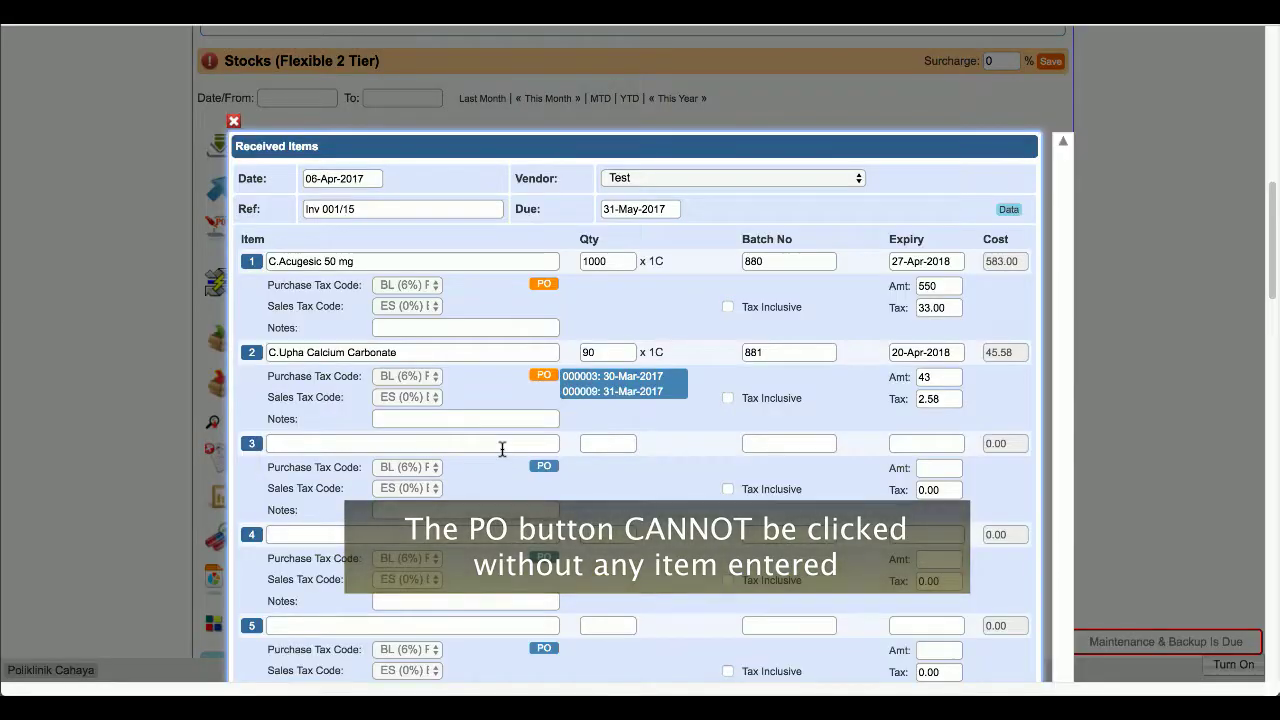
left_click(540, 468)
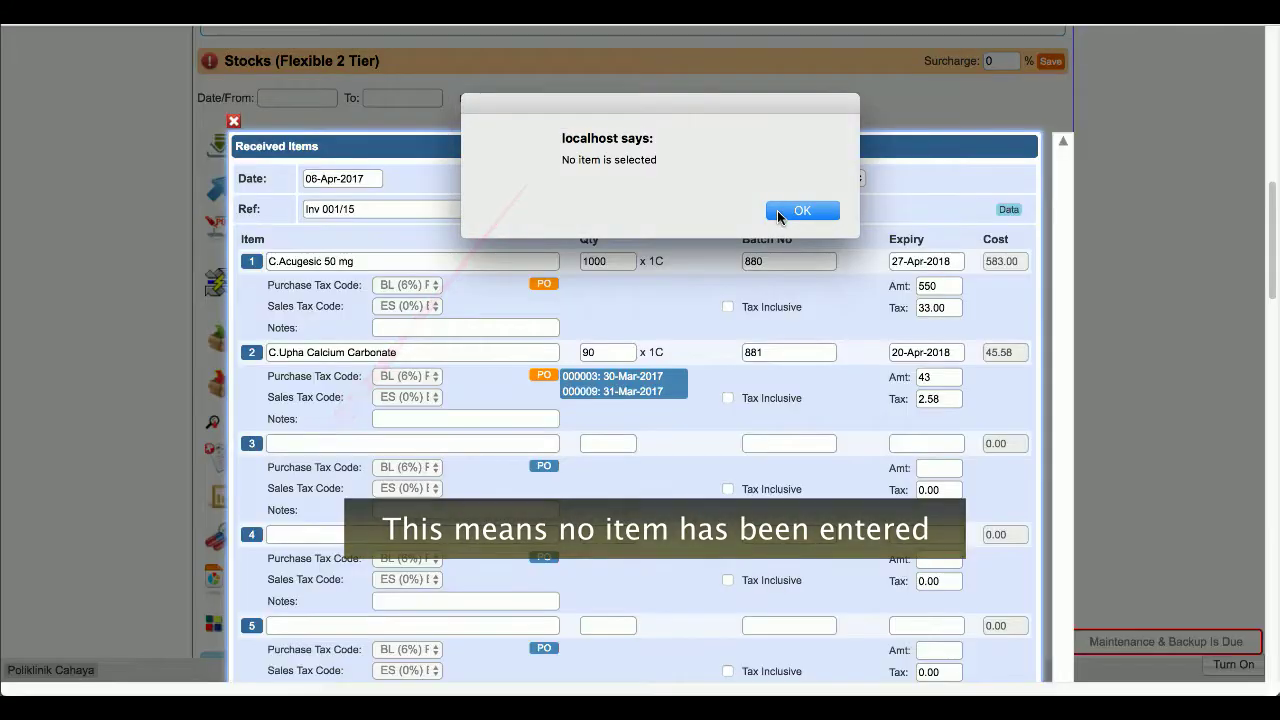
left_click(771, 212)
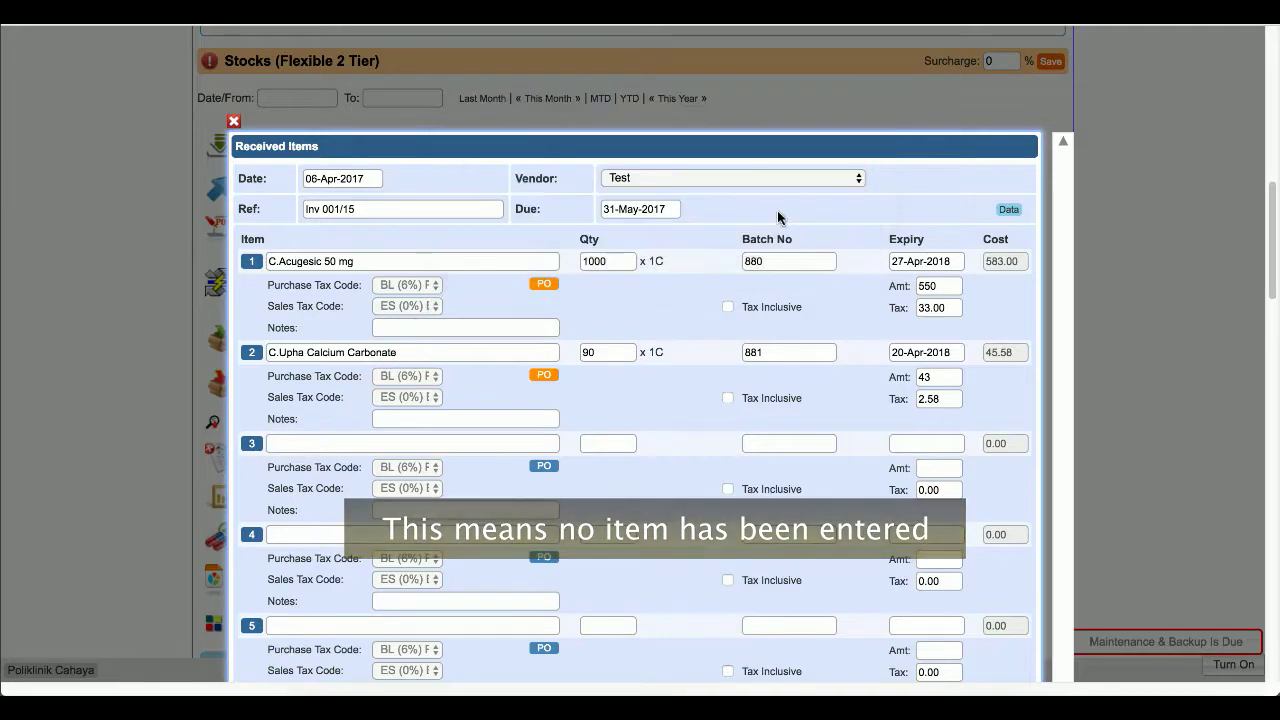
- Submit the completed received items form to save the stock receipt
scroll(636, 489, "down", 5)
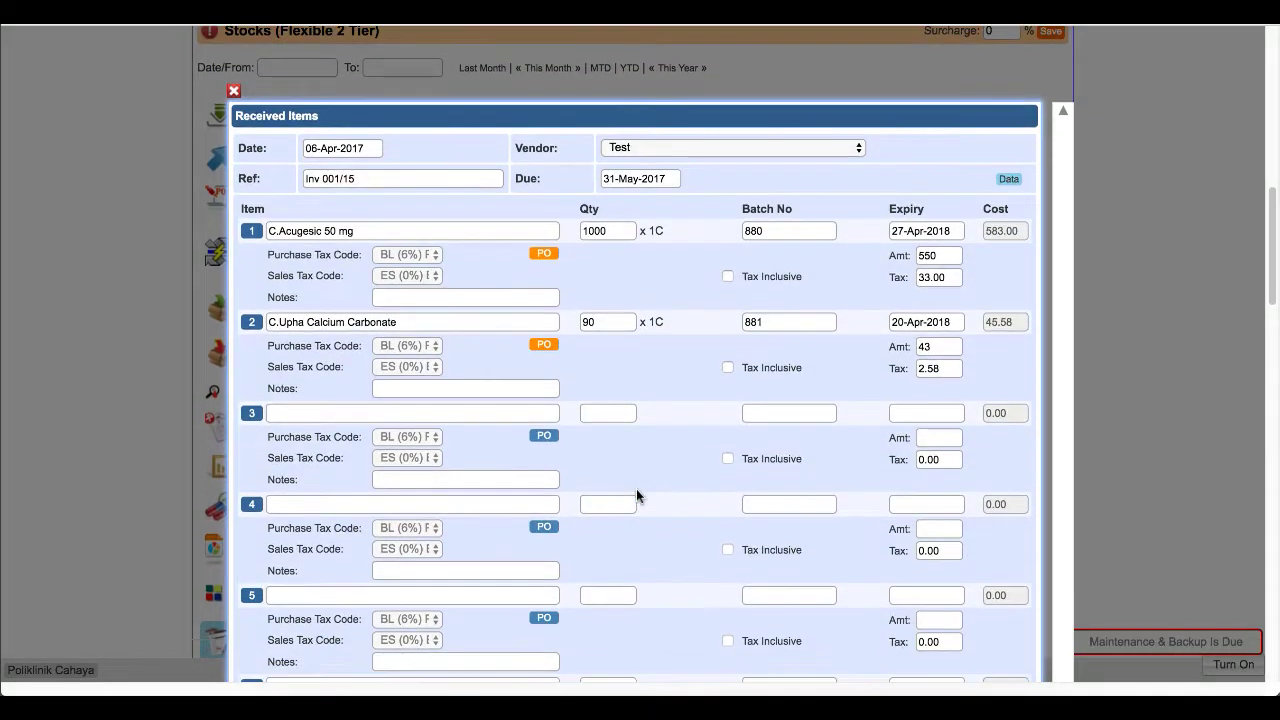
scroll(636, 488, "down", 20)
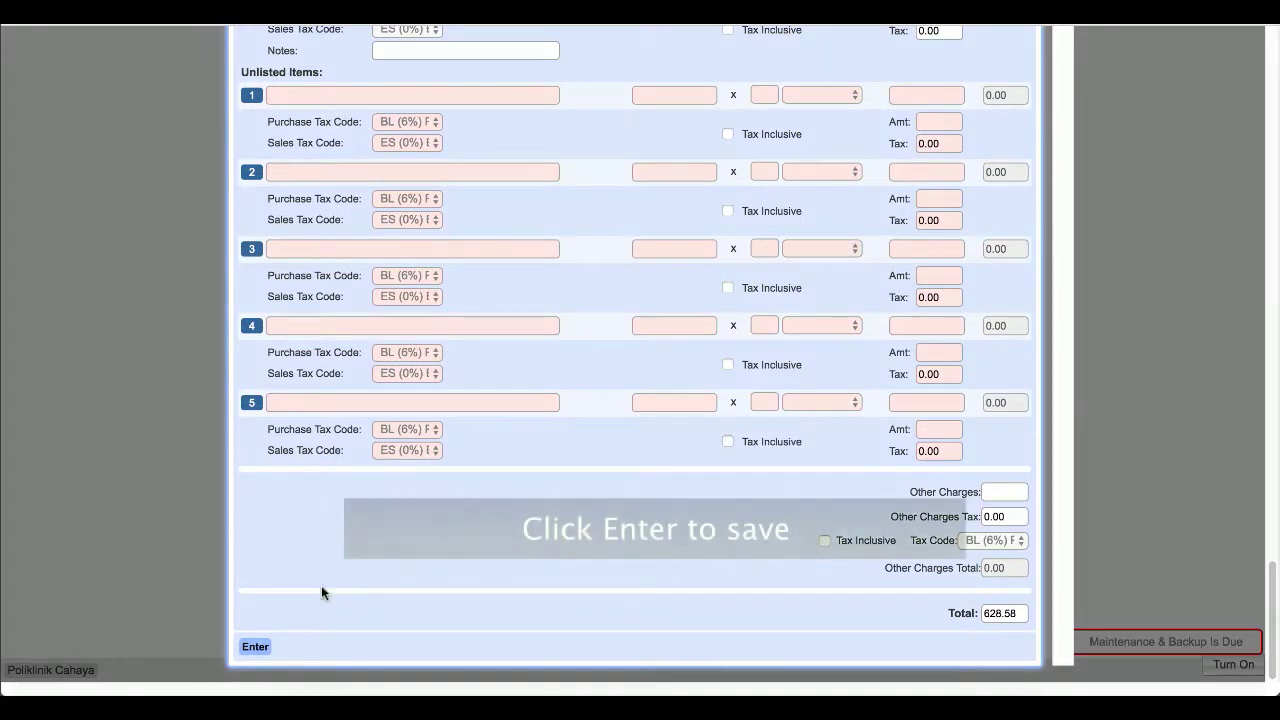
left_click(254, 648)
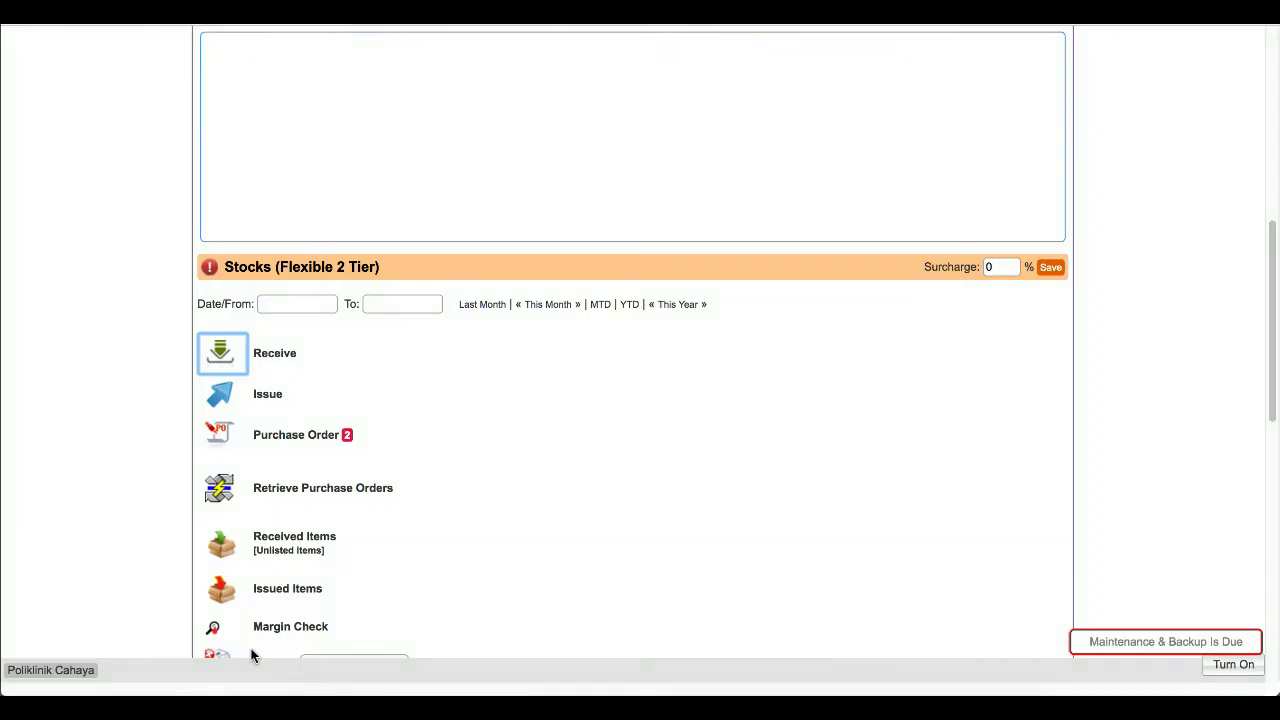
- List the items received from 01-Apr-2017 to 30-Apr-2017 and open the Acugesic 50 mg record dated 06-Apr-2017
scroll(502, 401, "down", 1)
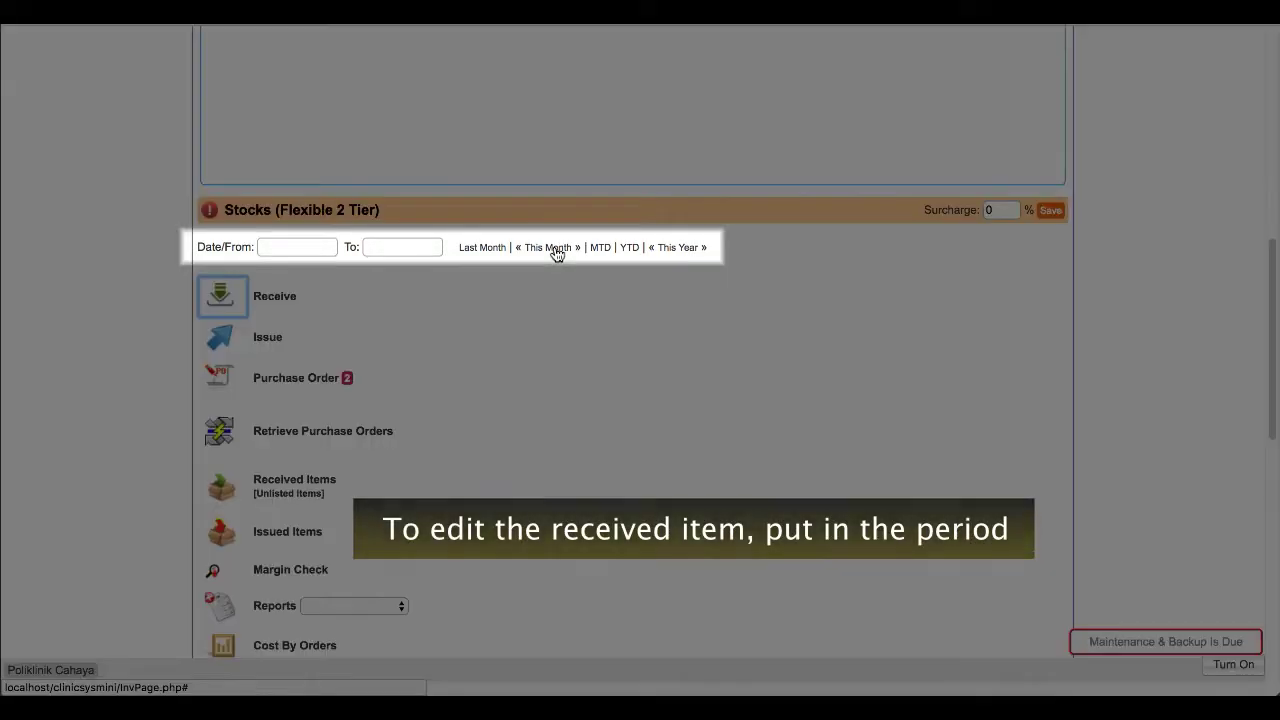
left_click(555, 255)
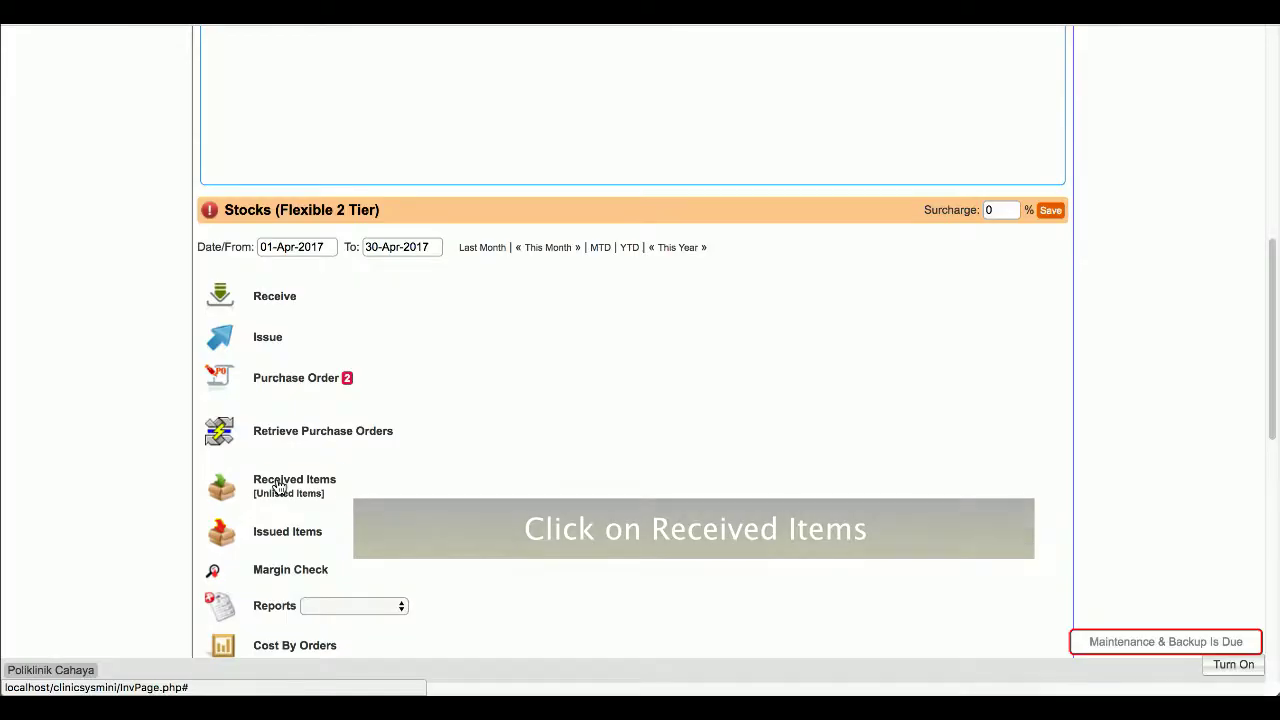
left_click(278, 486)
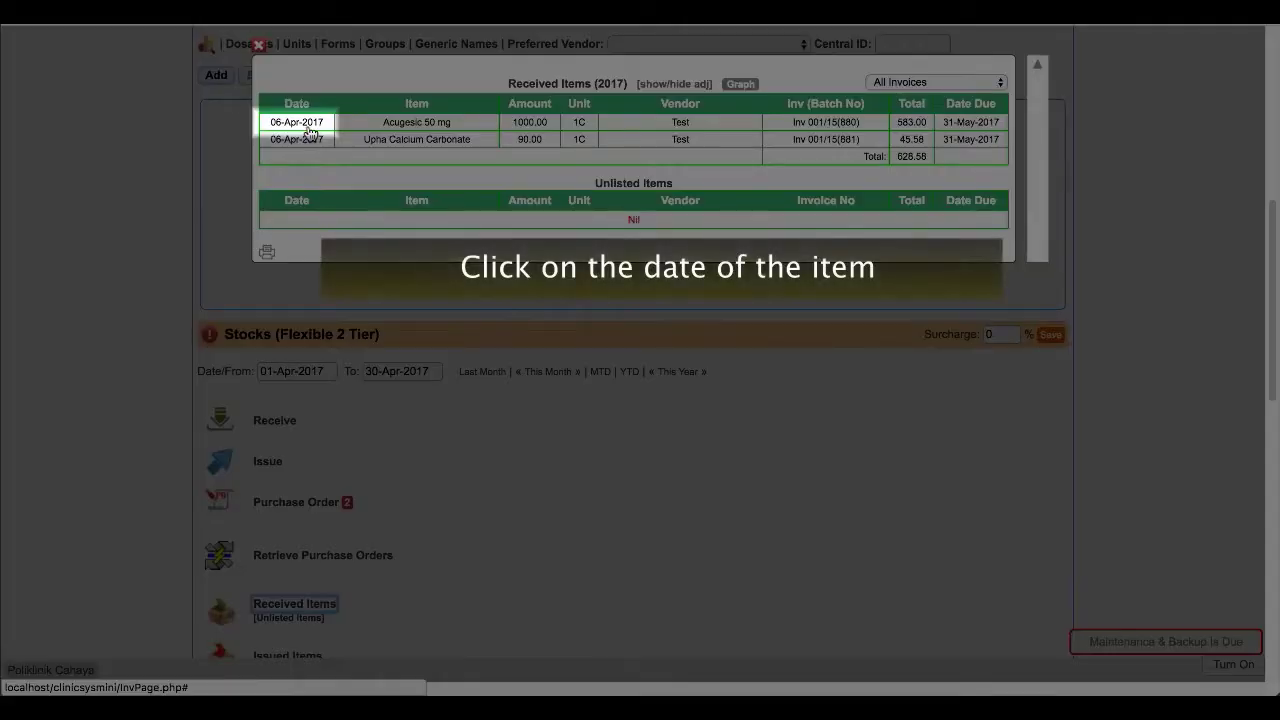
left_click(309, 128)
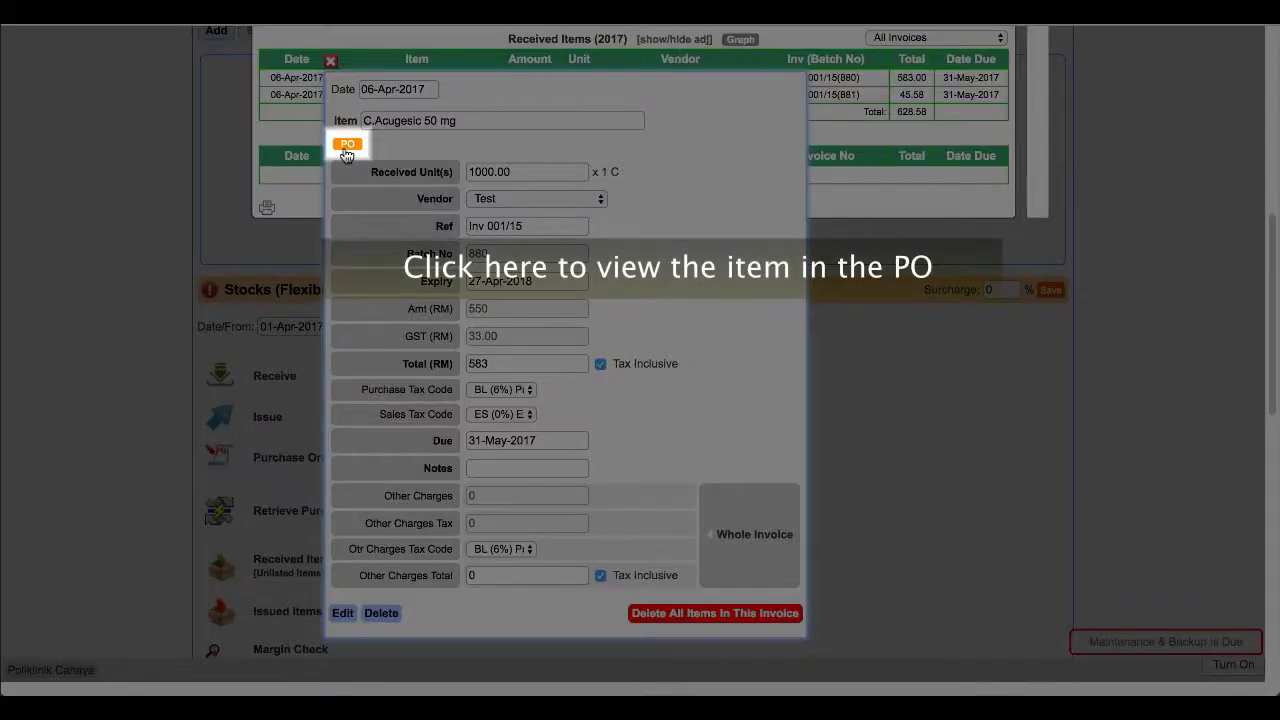
- Unselect and reselect C.Acugesic 50 mg in the 30-Mar-2017 purchase order linked to the received item
left_click(347, 147)
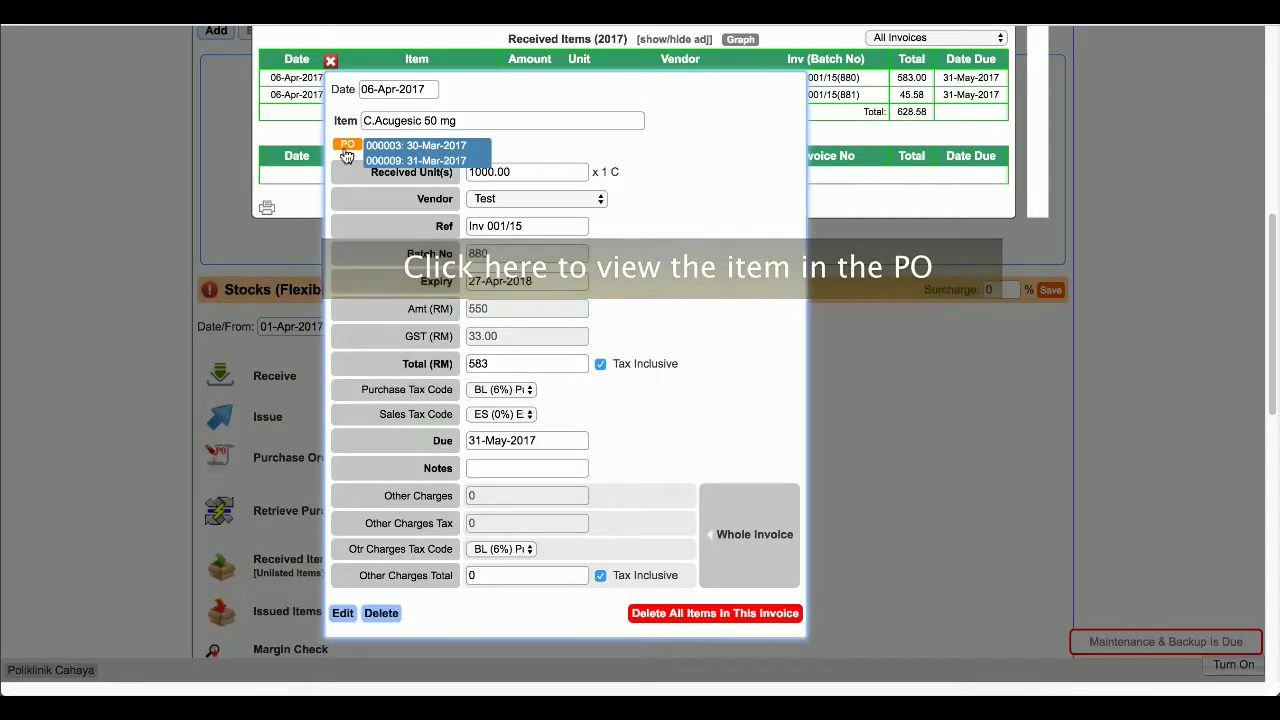
mouse_move(386, 150)
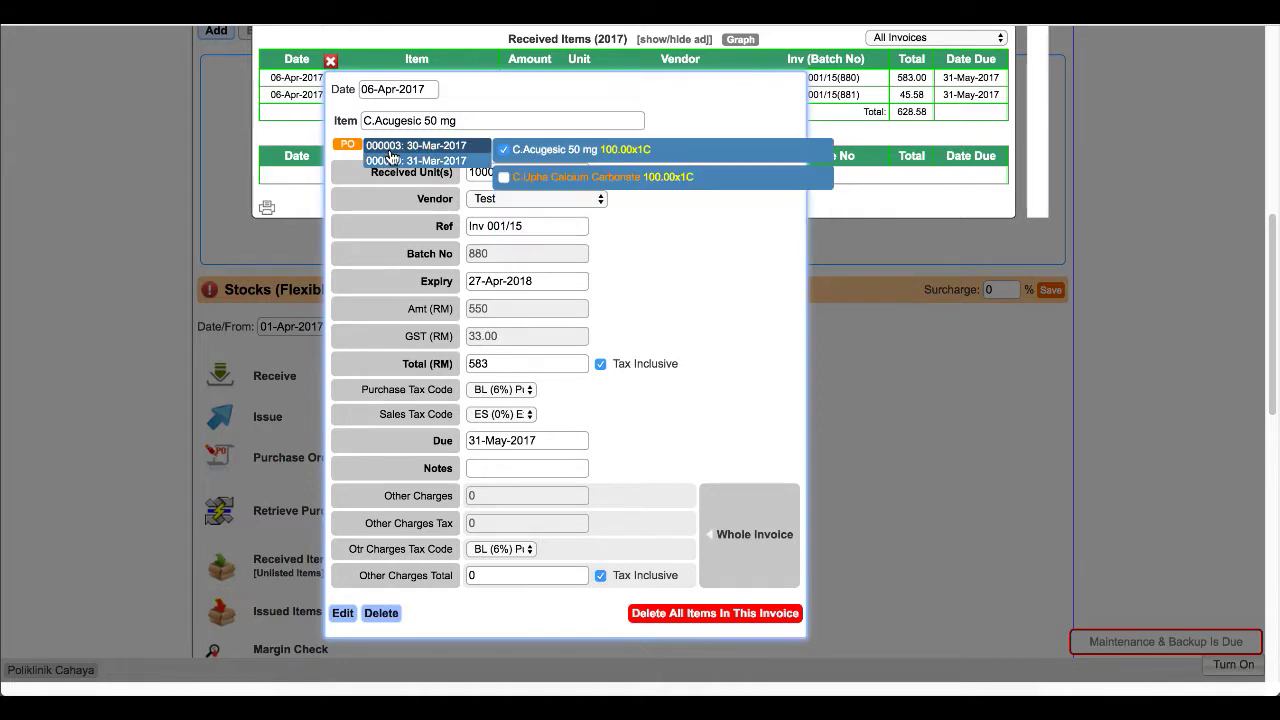
left_click(498, 151)
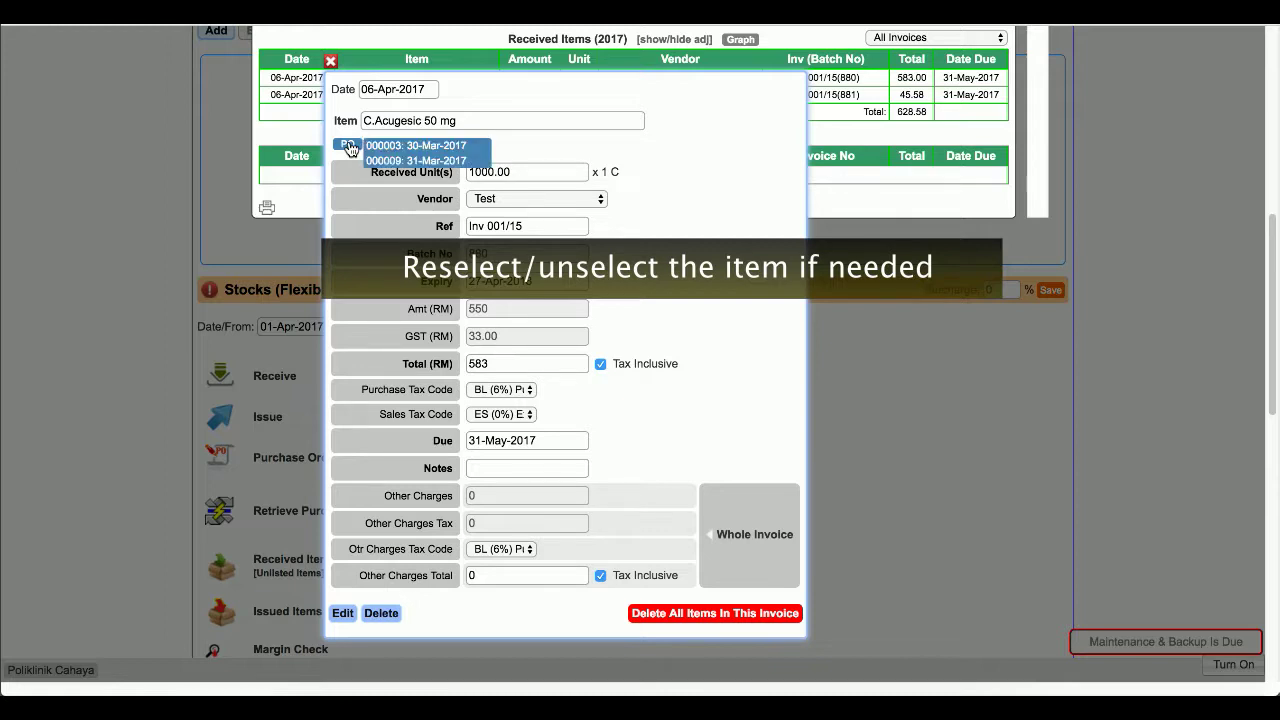
mouse_move(440, 146)
left_click(504, 150)
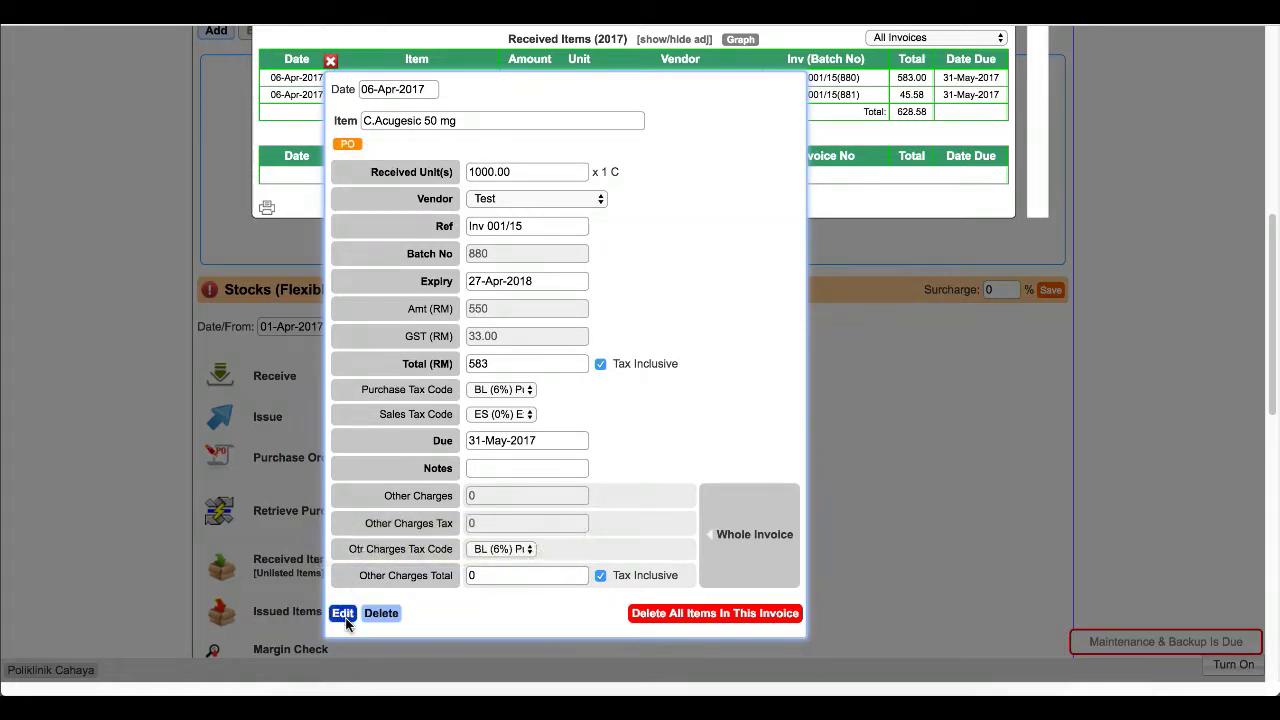
scroll(257, 141, "up", 2)
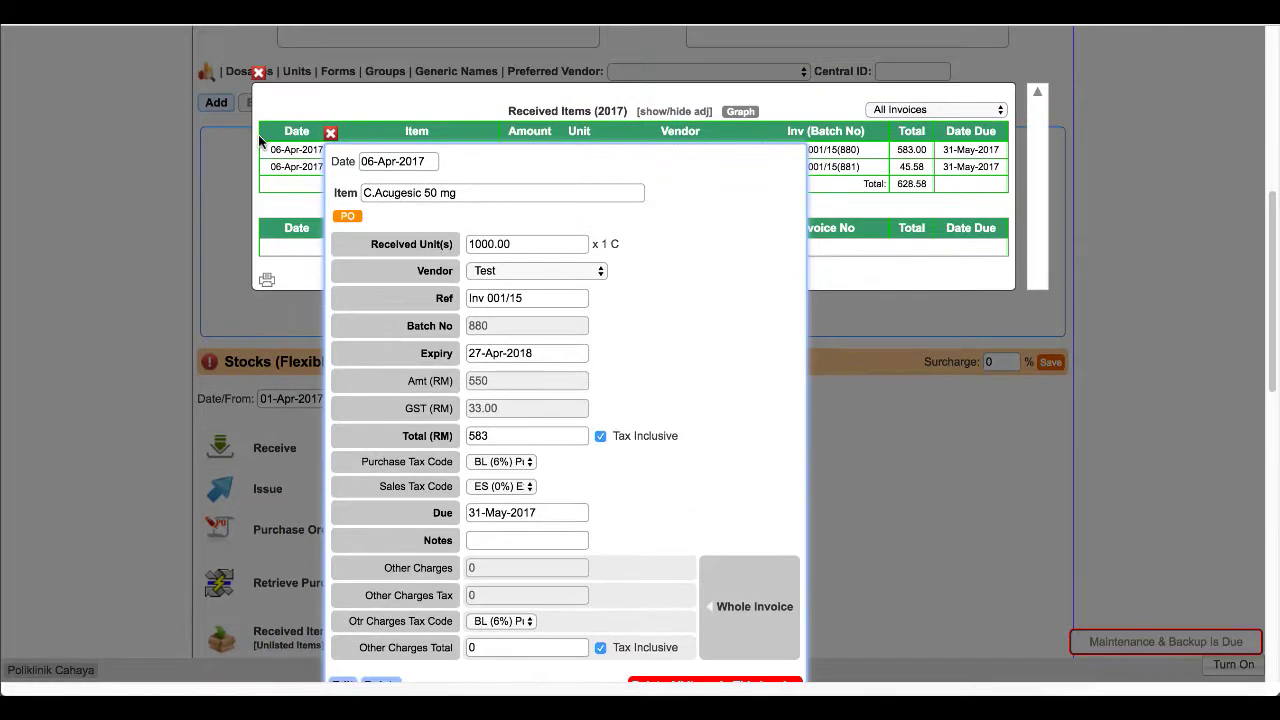